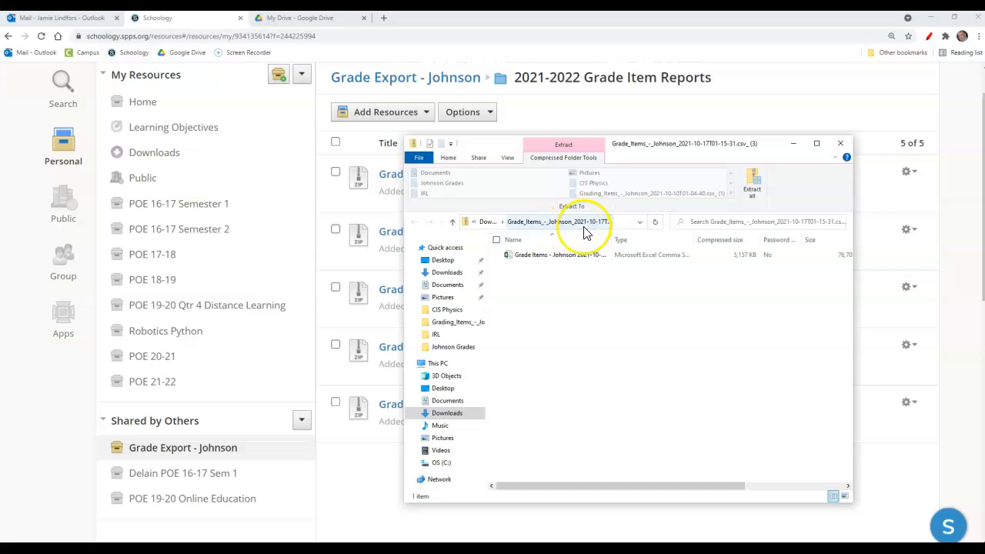
Step: Extract the Grade_Items_-_Johnson_2021-10-17T01-15-31.csv_ (3) compressed folder into its suggested Downloads destination
{"action": "left_click", "coordinate": [587, 254]}
{"action": "left_click", "coordinate": [753, 188]}
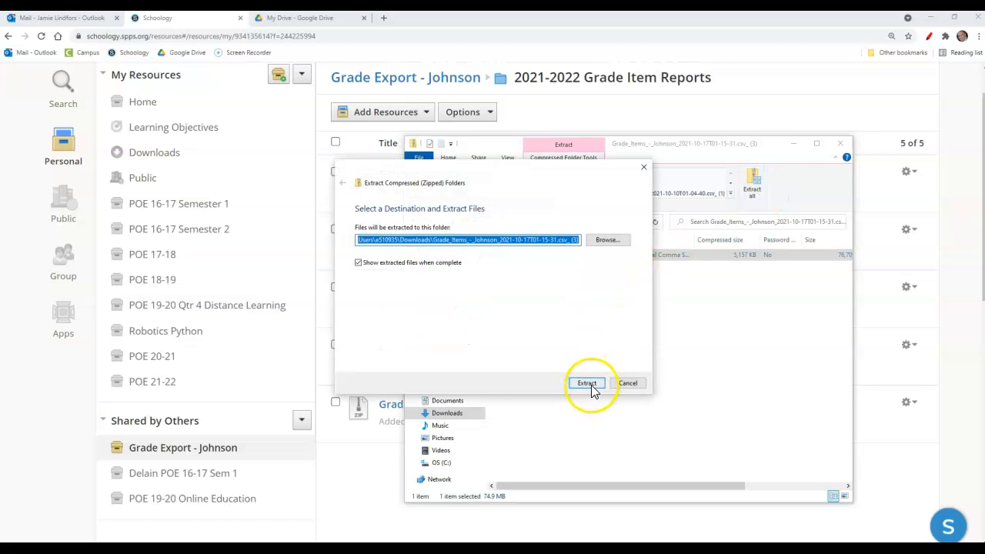
{"action": "left_click", "coordinate": [589, 383]}
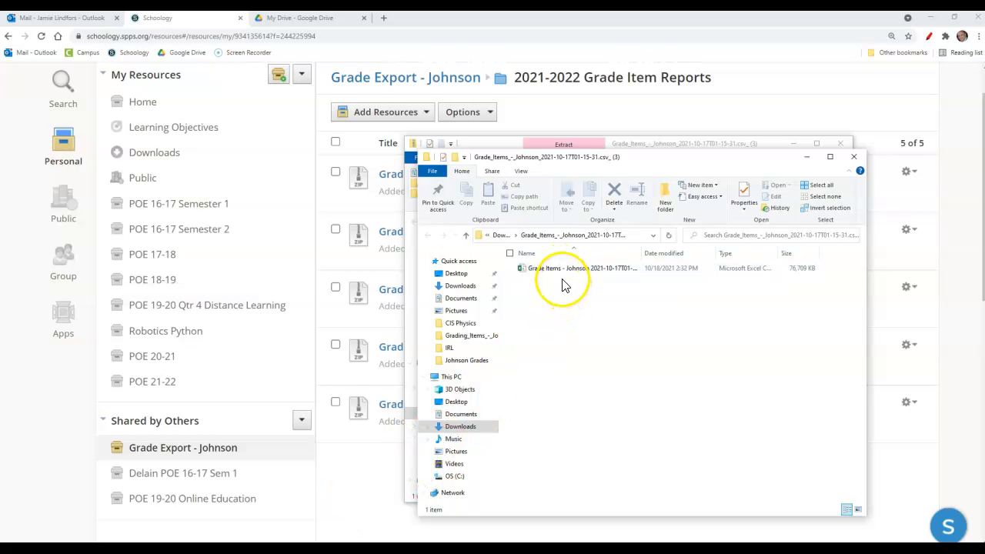
{"action": "scroll", "coordinate": [275, 535], "scroll_direction": "up", "scroll_amount": 1}
{"action": "scroll", "coordinate": [275, 534], "scroll_direction": "up", "scroll_amount": 1}
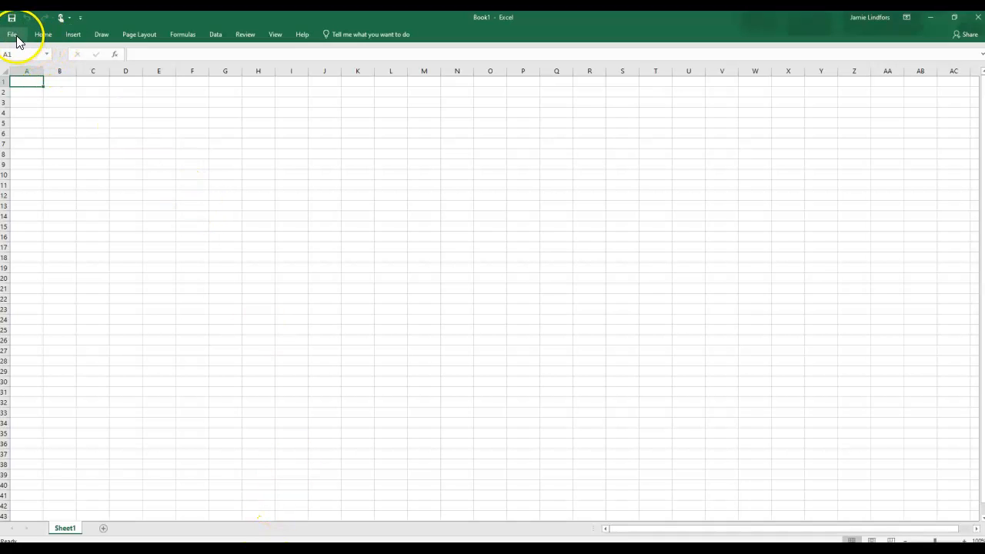
Step: In Excel, open the recent workbook Schoology Grading Items 21-10-11 and go to its Grading Items sheet
{"action": "left_click", "coordinate": [16, 37]}
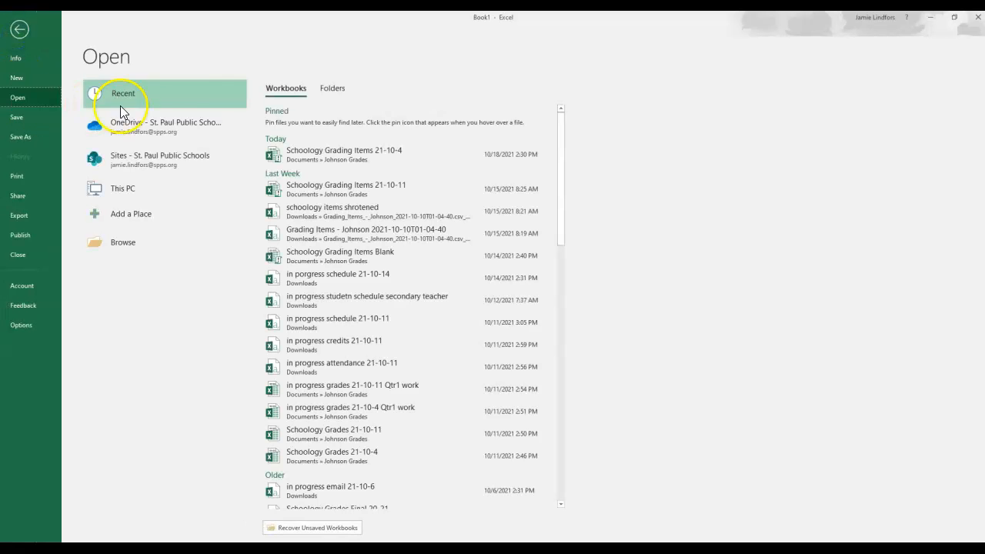
{"action": "left_click", "coordinate": [385, 192]}
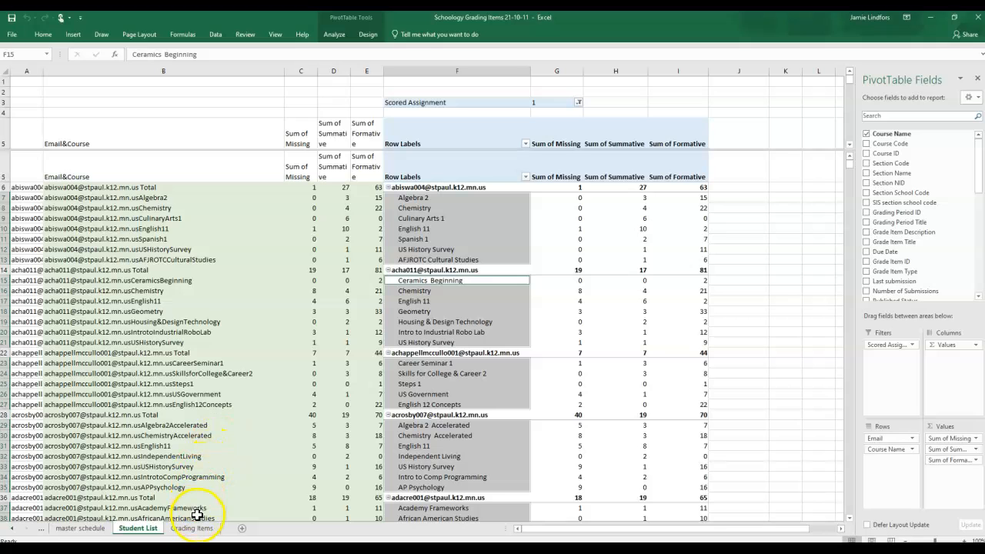
{"action": "left_click", "coordinate": [184, 530]}
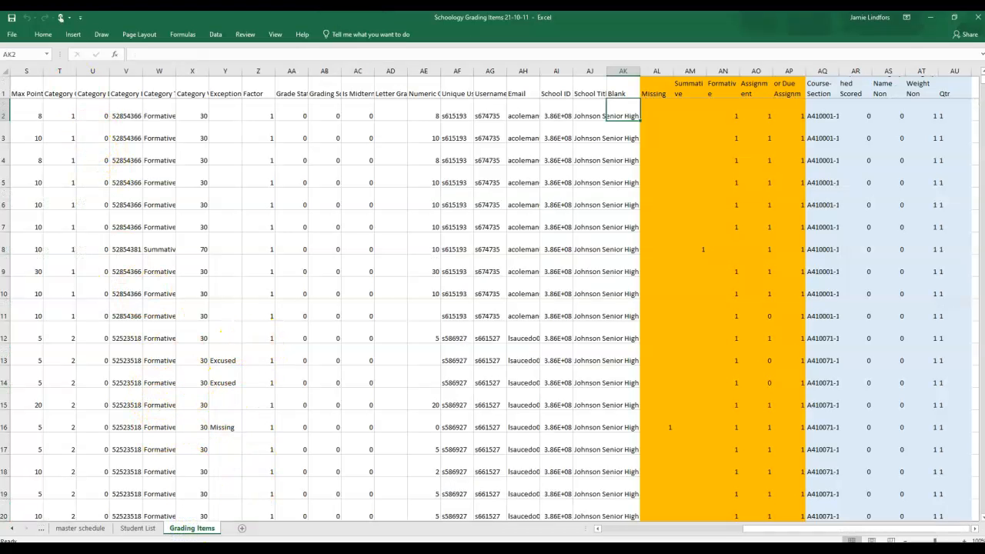
Step: Start a text/CSV import of Grade Items - Johnson 2021-10-17T01-15-31 from its extracted folder in Downloads
{"action": "left_click", "coordinate": [215, 35]}
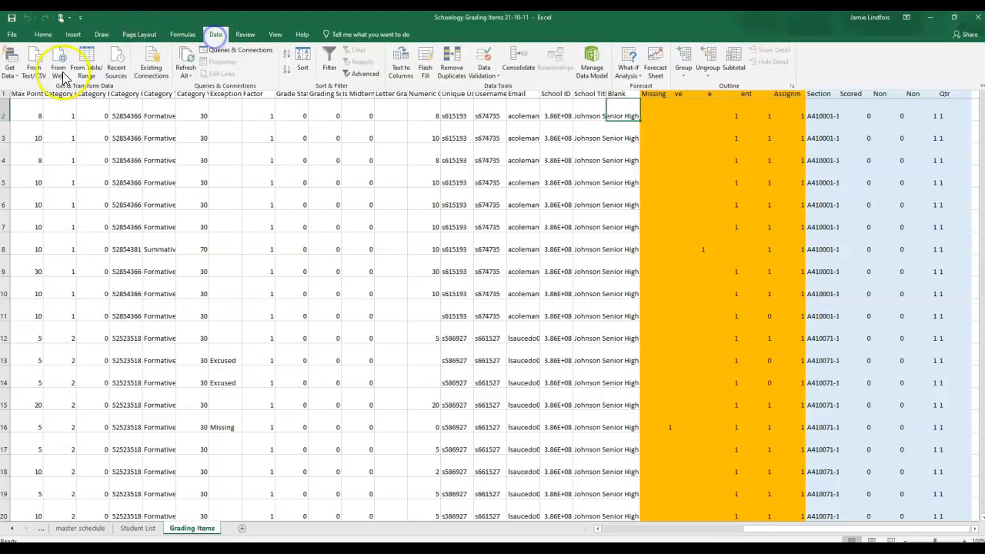
{"action": "left_click", "coordinate": [16, 77]}
{"action": "mouse_move", "coordinate": [23, 94]}
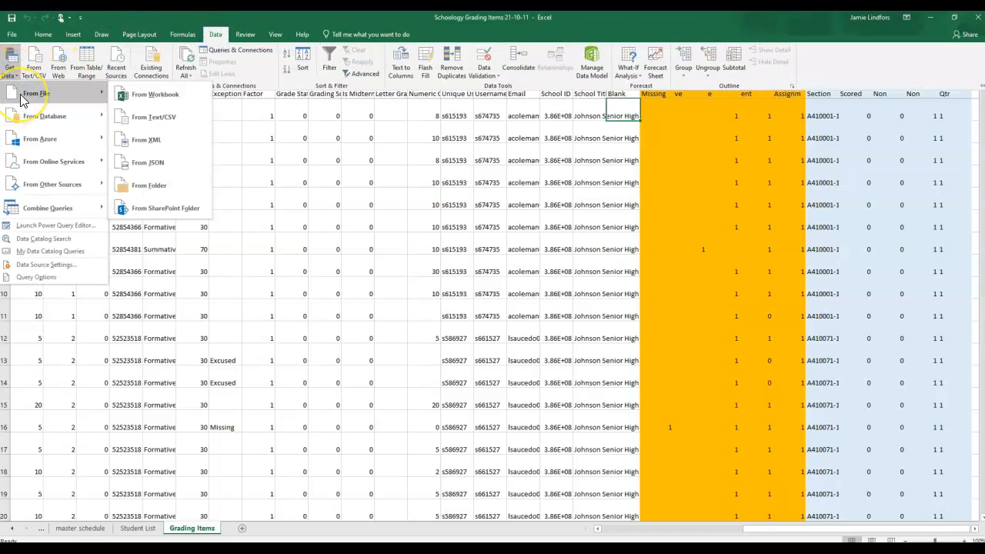
{"action": "left_click", "coordinate": [155, 123]}
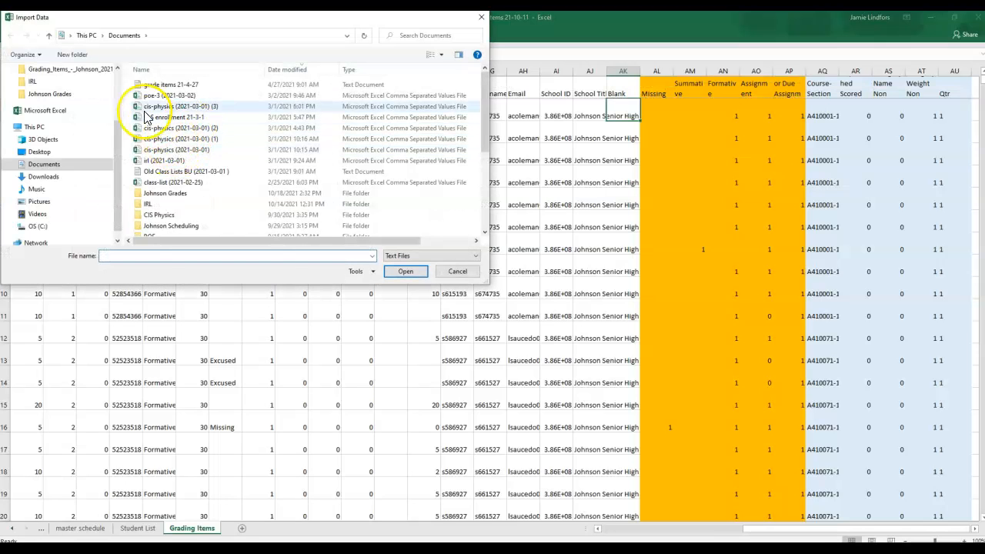
{"action": "scroll", "coordinate": [65, 94], "scroll_direction": "up", "scroll_amount": 2}
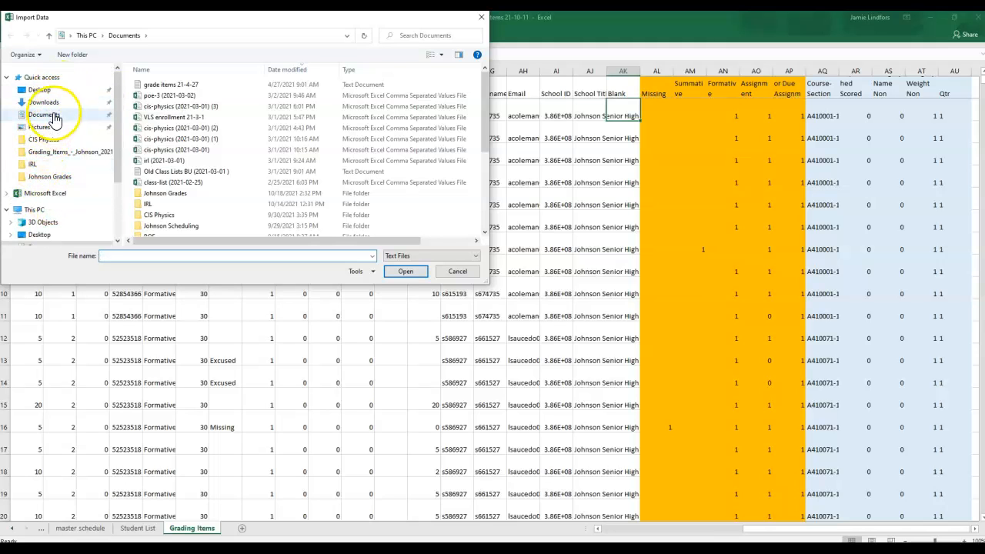
{"action": "left_click", "coordinate": [48, 102]}
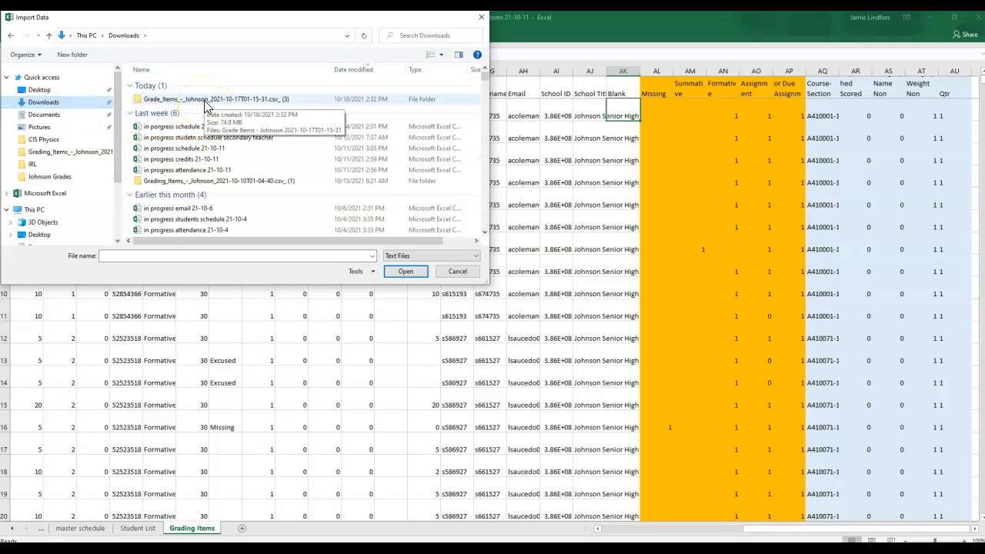
{"action": "double_click", "coordinate": [219, 101]}
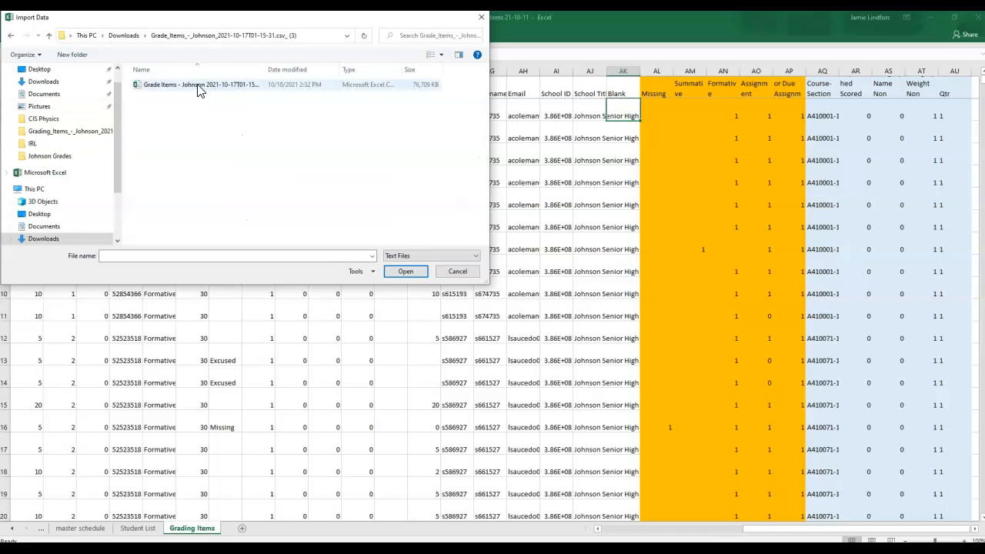
{"action": "double_click", "coordinate": [197, 86]}
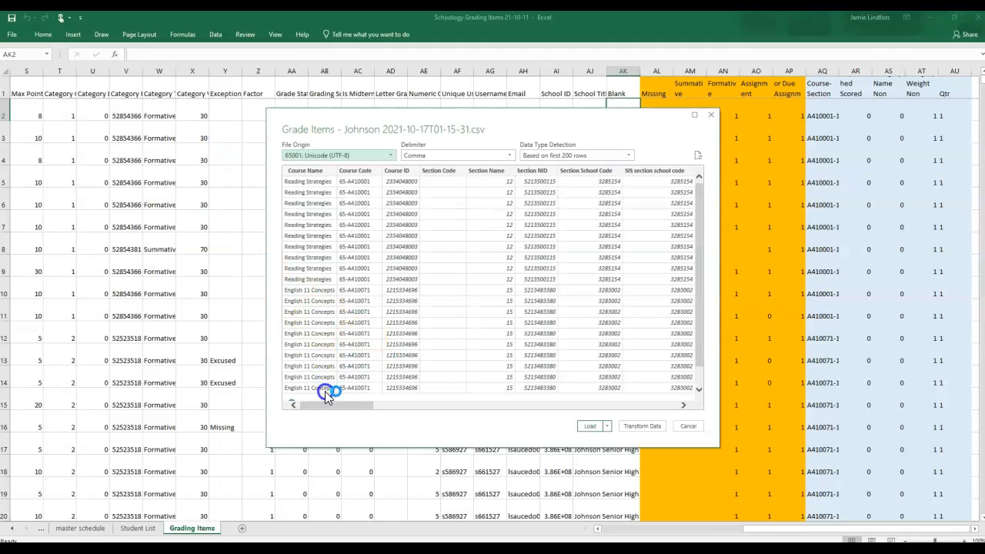
Step: Look through the CSV import preview and open the data for transformation in the Power Query Editor
{"action": "left_click_drag", "start_coordinate": [323, 410], "coordinate": [403, 414]}
{"action": "scroll", "coordinate": [454, 272], "scroll_direction": "down", "scroll_amount": 2}
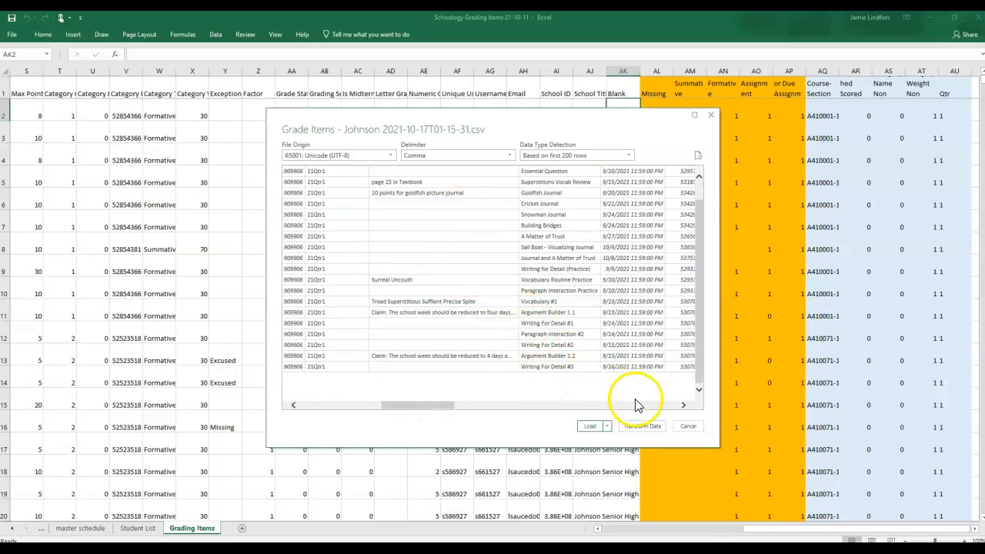
{"action": "left_click", "coordinate": [607, 427]}
{"action": "left_click", "coordinate": [629, 428]}
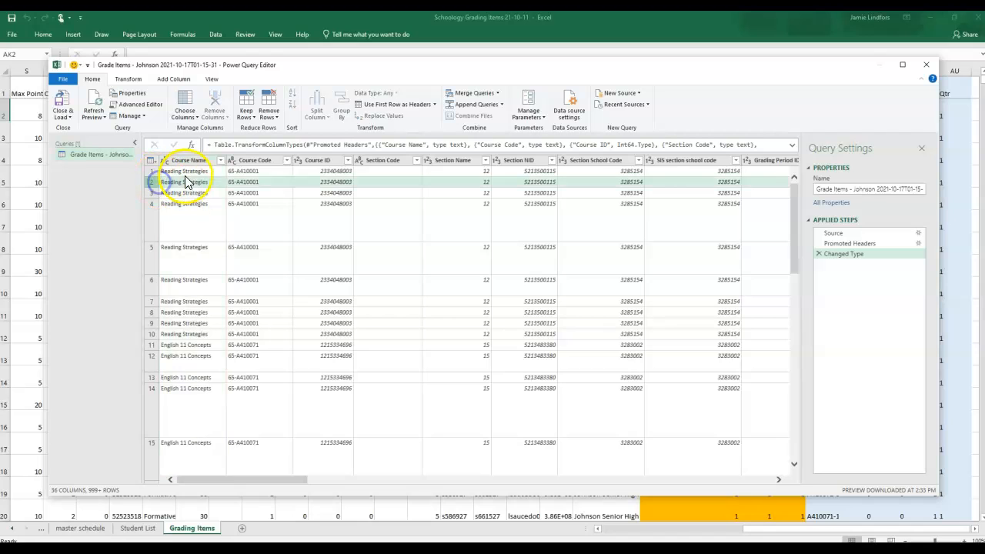
Step: Copy the entire query table, and close and load the query into a new worksheet
{"action": "left_click", "coordinate": [184, 172]}
{"action": "left_click", "coordinate": [149, 161]}
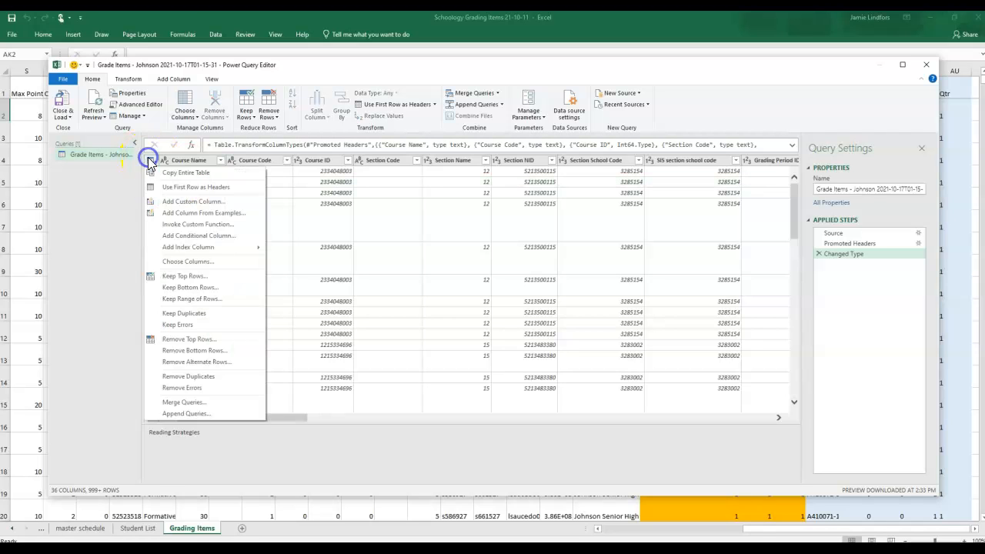
{"action": "left_click", "coordinate": [203, 174]}
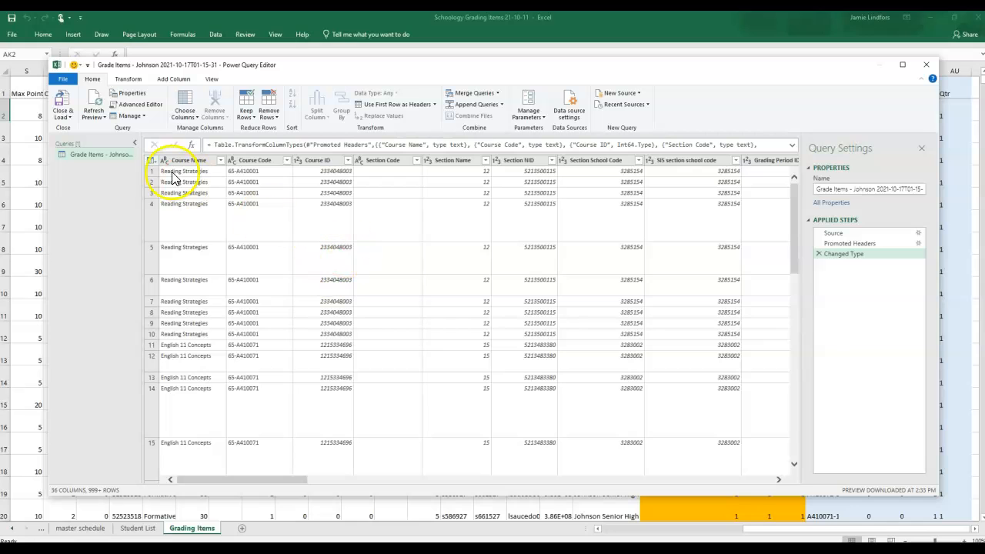
{"action": "left_click", "coordinate": [66, 115]}
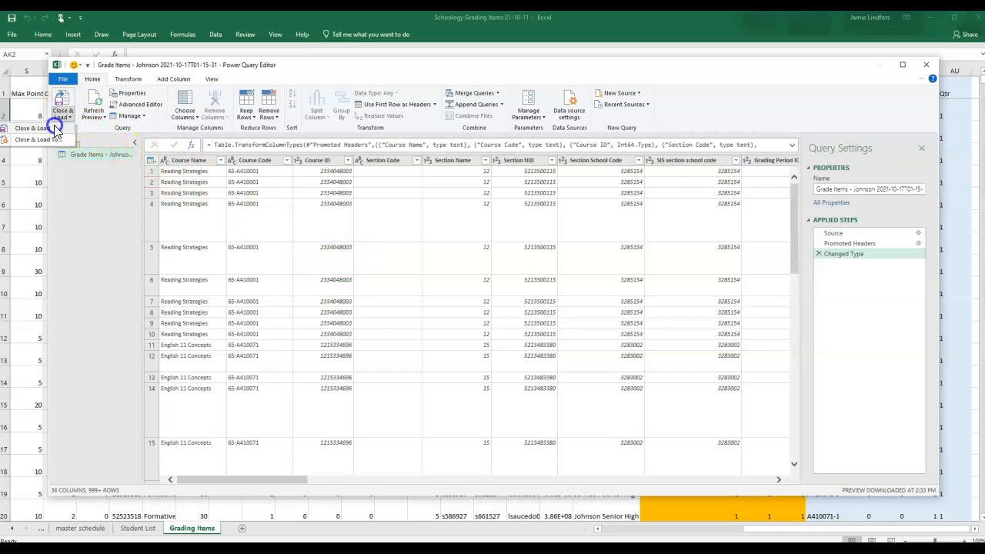
{"action": "left_click", "coordinate": [54, 129]}
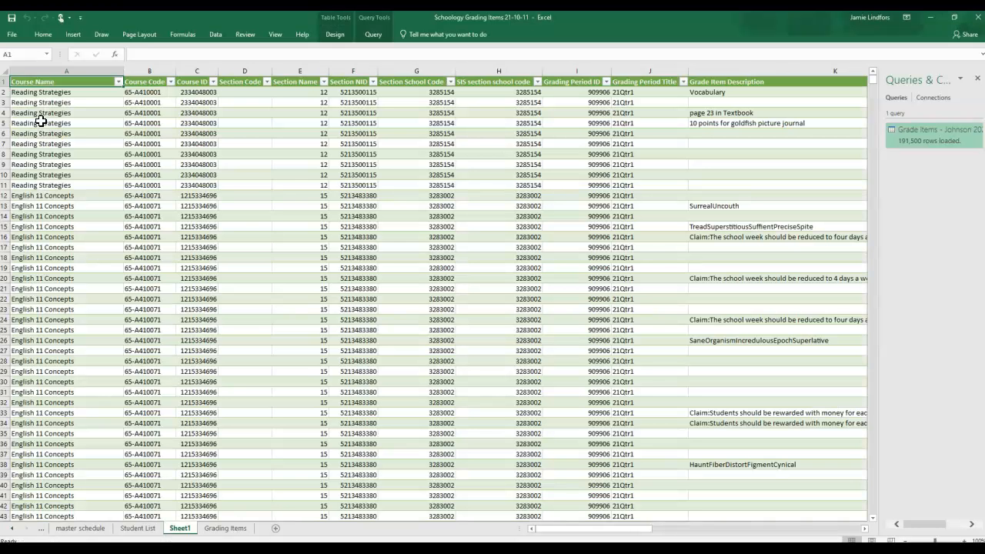
Step: Check where the loaded grade data ends in the Course Name column and return to the header row
{"action": "left_click", "coordinate": [714, 217]}
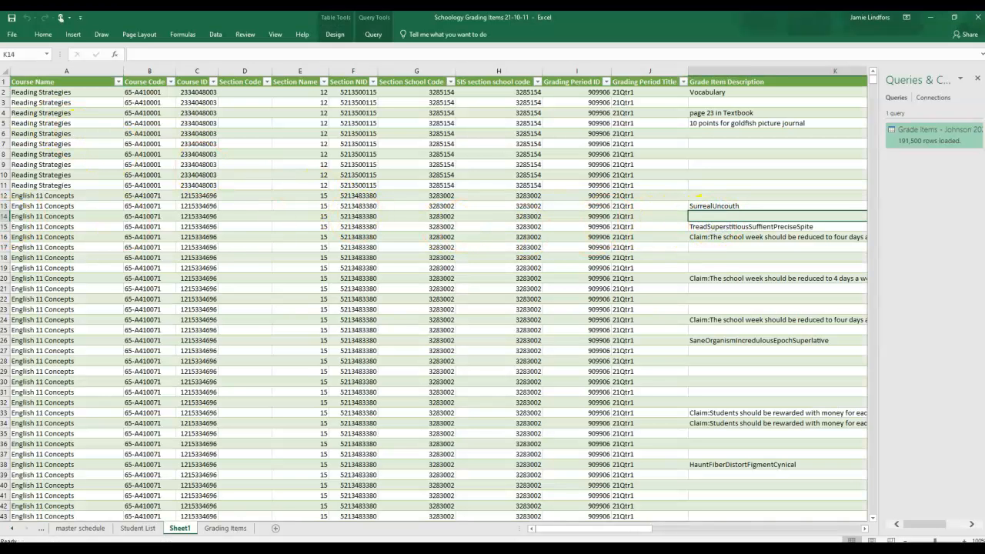
{"action": "left_click", "coordinate": [29, 235]}
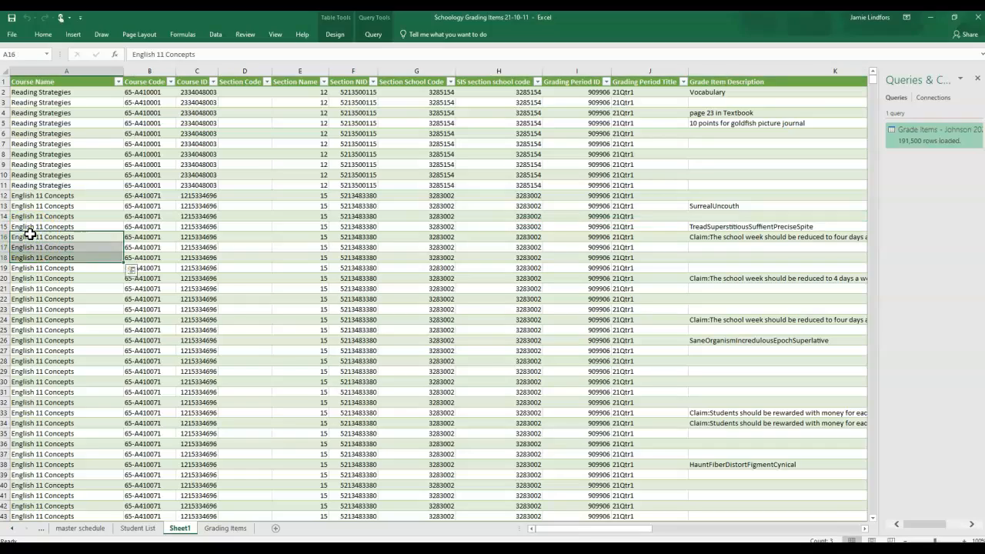
{"action": "key", "text": "ctrl+Down"}
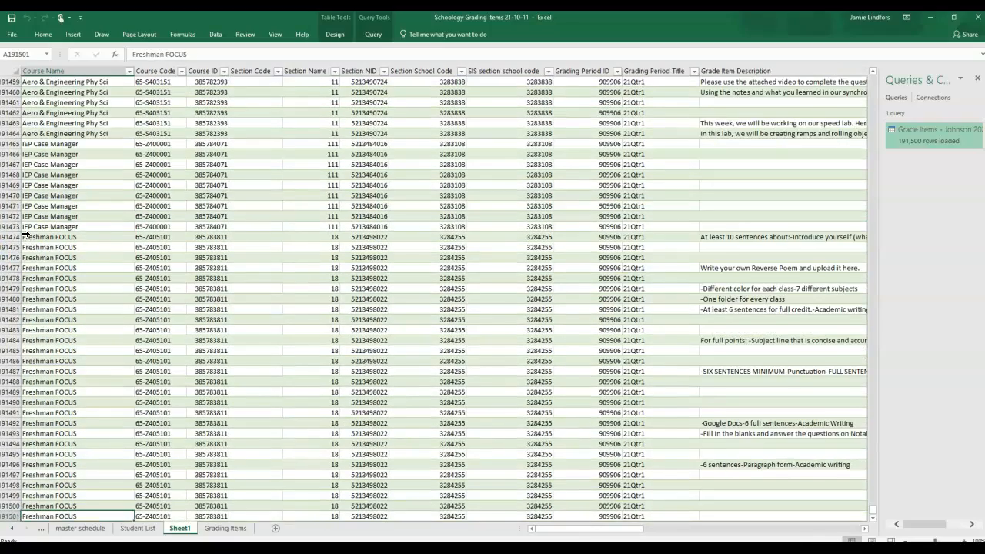
{"action": "key", "text": "Down"}
{"action": "key", "text": "Down"}
{"action": "key", "text": "Down"}
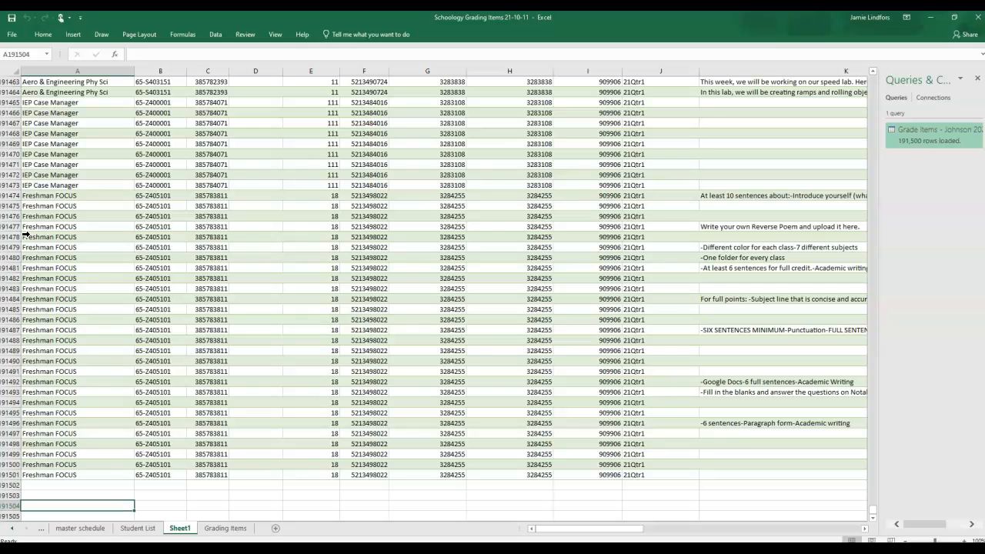
{"action": "key", "text": "Up"}
{"action": "key", "text": "Up"}
{"action": "key", "text": "Up"}
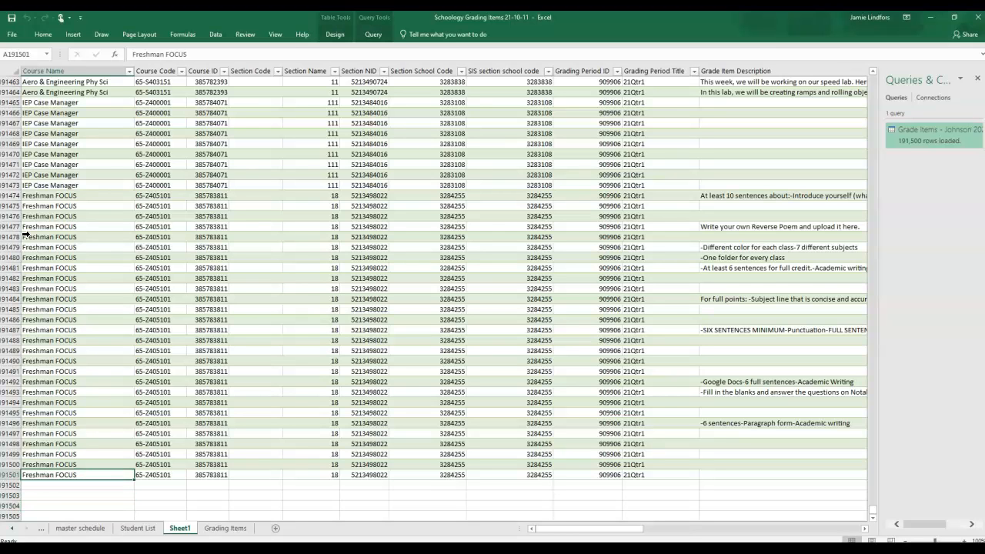
{"action": "key", "text": "ctrl+Up"}
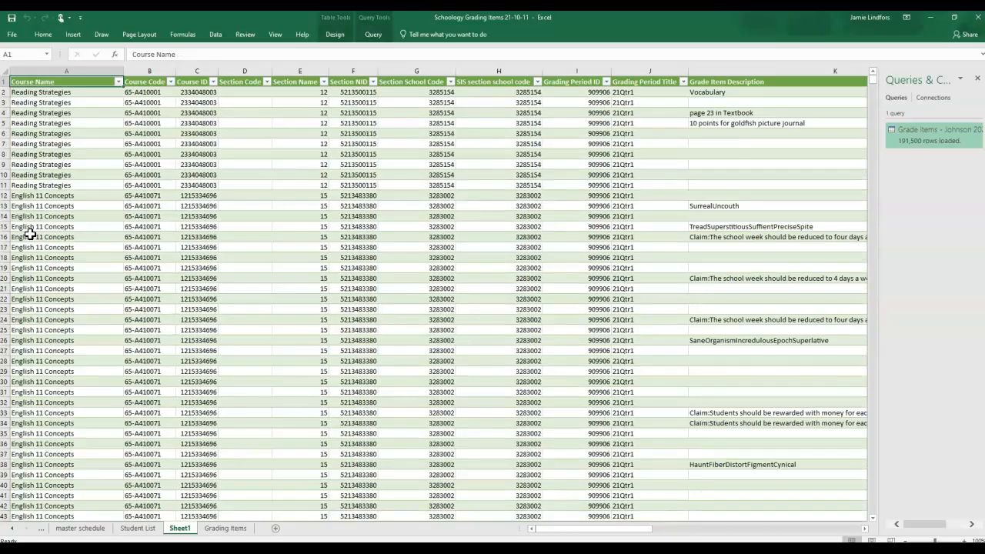
{"action": "key", "text": "ctrl+shift+Down"}
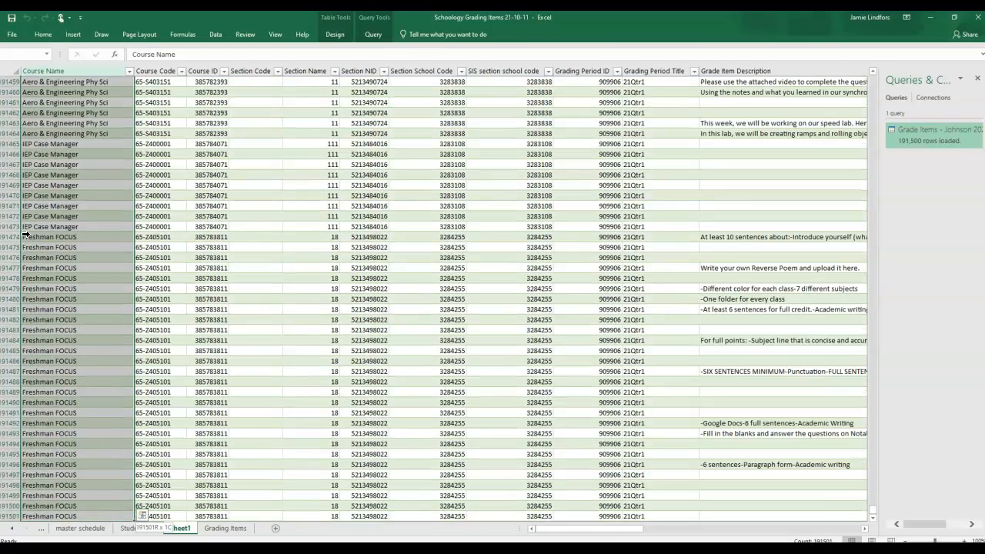
{"action": "key", "text": "ctrl+q"}
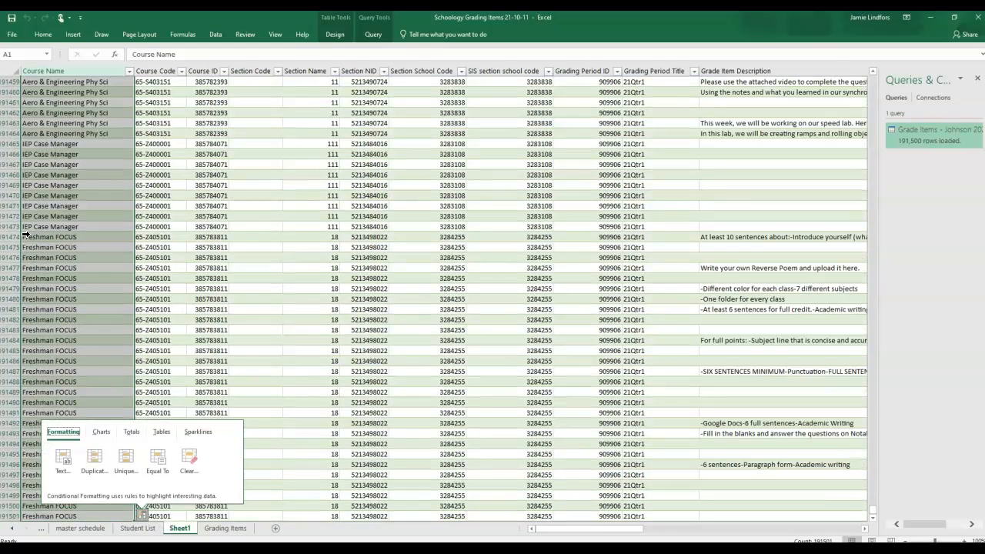
{"action": "left_click", "coordinate": [50, 216]}
Step: Copy the whole loaded table on Sheet1, A1:AJ191501 with headers, and return to the Grading Items sheet
{"action": "key", "text": "ctrl+Home"}
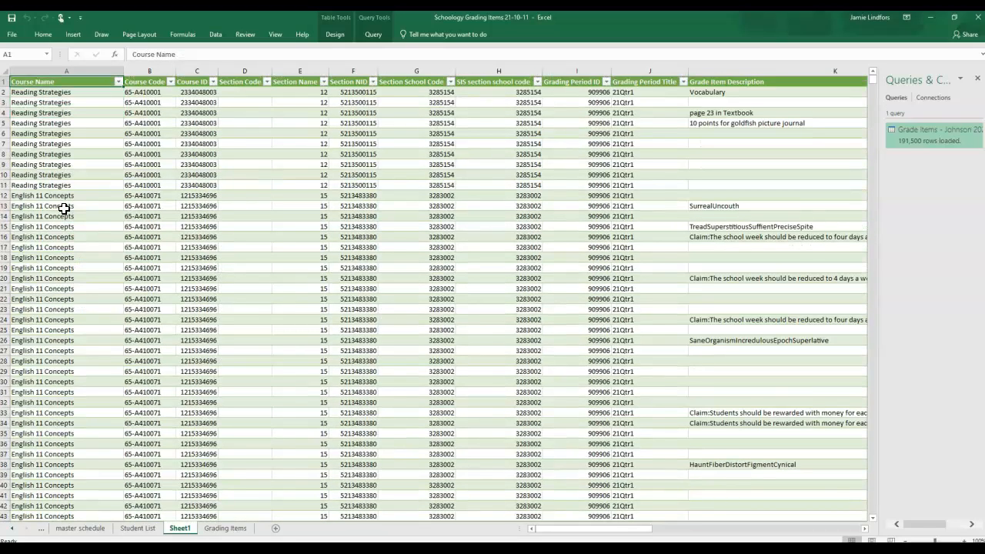
{"action": "key", "text": "shift+Down"}
{"action": "key", "text": "shift+Down"}
{"action": "key", "text": "shift+Down"}
{"action": "key", "text": "shift+Down"}
{"action": "key", "text": "shift+Down"}
{"action": "key", "text": "shift+Down"}
{"action": "key", "text": "shift+Down"}
{"action": "key", "text": "shift+Down"}
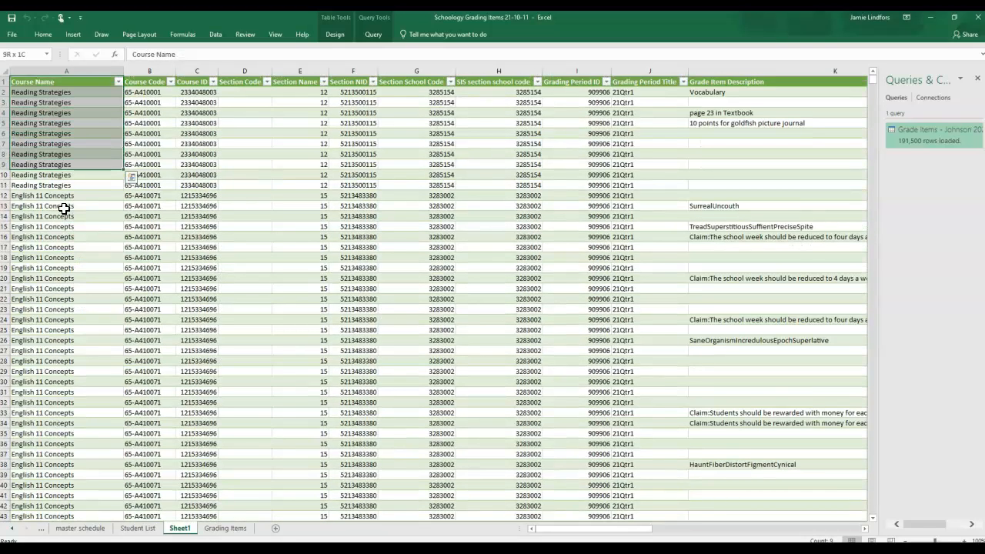
{"action": "key", "text": "ctrl+shift+Down"}
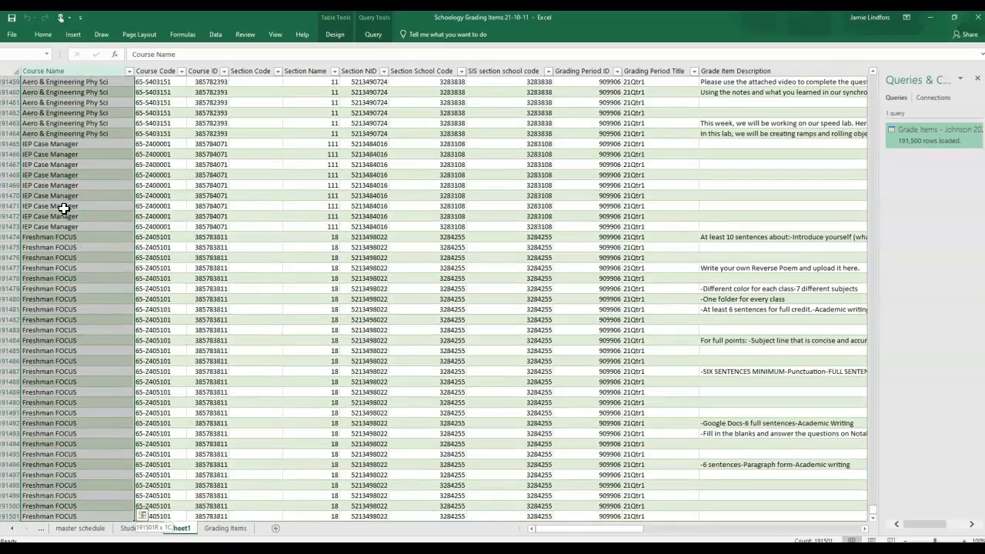
{"action": "key", "text": "shift+Right"}
{"action": "key", "text": "shift+Right"}
{"action": "key", "text": "shift+Right"}
{"action": "key", "text": "shift+Right"}
{"action": "key", "text": "shift+Right"}
{"action": "key", "text": "shift+Right"}
{"action": "key", "text": "shift+Right"}
{"action": "key", "text": "shift+Right"}
{"action": "key", "text": "shift+Right"}
{"action": "key", "text": "shift+Right"}
{"action": "key", "text": "shift+Right"}
{"action": "key", "text": "shift+Right"}
{"action": "key", "text": "shift+Right"}
{"action": "key", "text": "shift+Right"}
{"action": "key", "text": "shift+Right"}
{"action": "key", "text": "shift+Right"}
{"action": "key", "text": "shift+Right"}
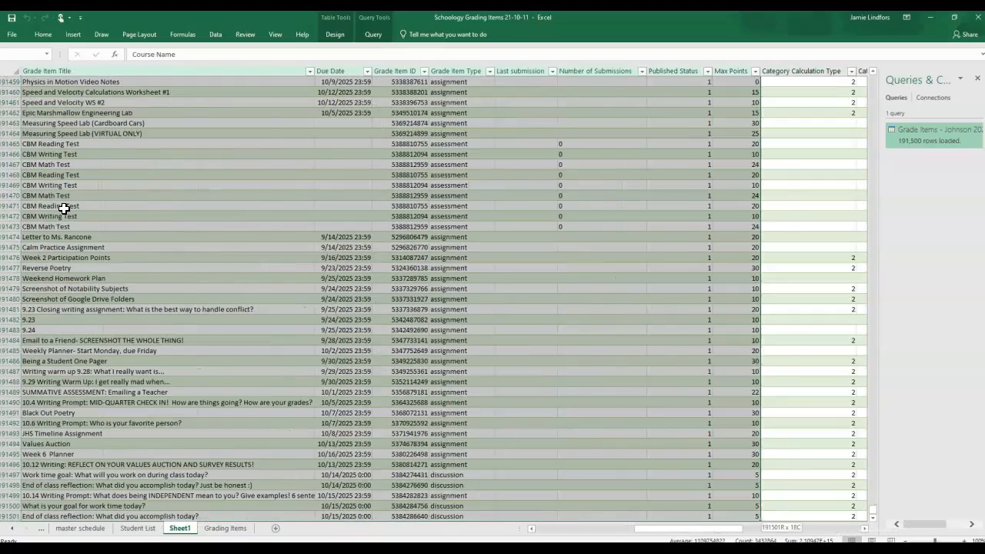
{"action": "key", "text": "shift+Right"}
{"action": "key", "text": "shift+Right"}
{"action": "key", "text": "shift+Right"}
{"action": "key", "text": "shift+Right"}
{"action": "key", "text": "shift+Right"}
{"action": "key", "text": "shift+Right"}
{"action": "key", "text": "shift+Right"}
{"action": "key", "text": "shift+Right"}
{"action": "key", "text": "shift+Right"}
{"action": "key", "text": "shift+Right"}
{"action": "key", "text": "shift+Right"}
{"action": "key", "text": "shift+Right"}
{"action": "key", "text": "shift+Right"}
{"action": "key", "text": "shift+Right"}
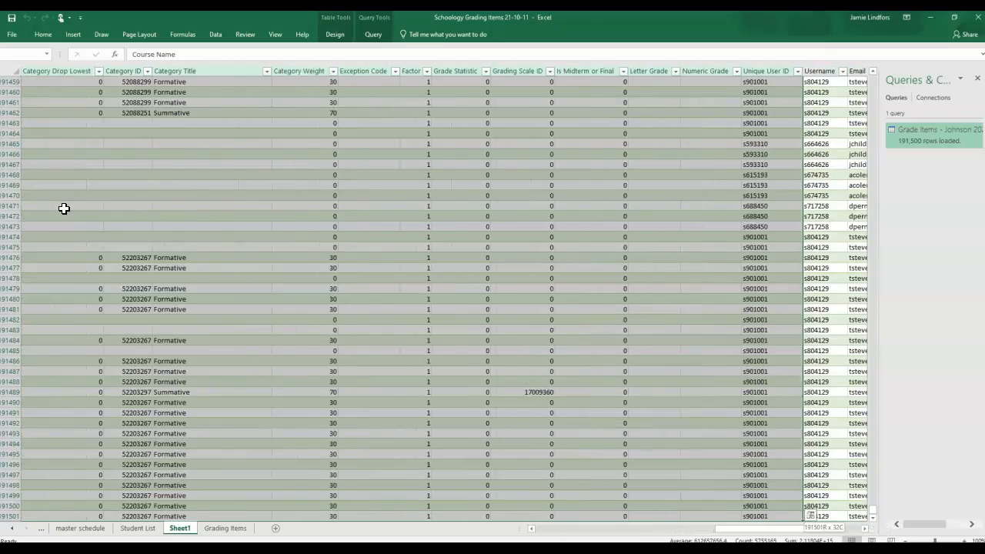
{"action": "key", "text": "shift+Right"}
{"action": "key", "text": "shift+Right"}
{"action": "key", "text": "shift+Right"}
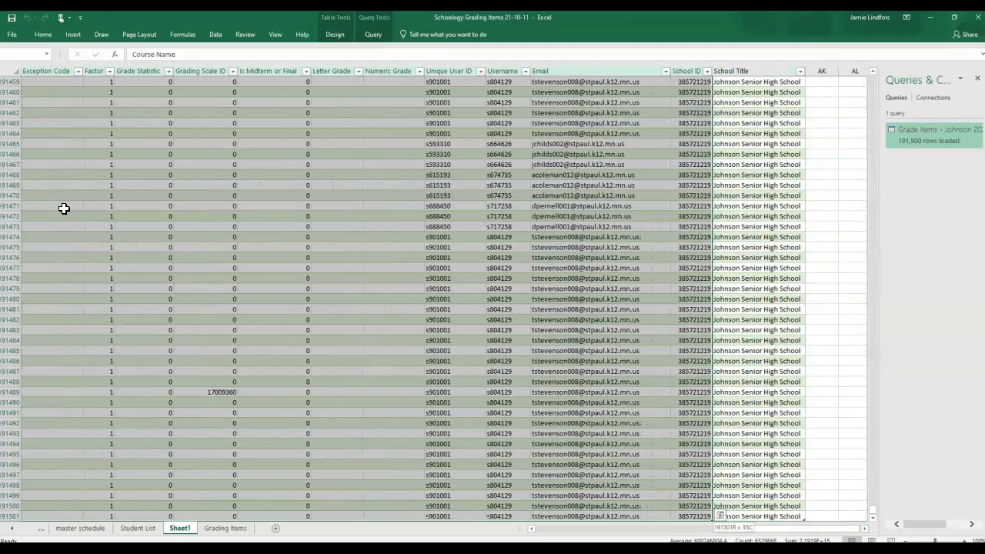
{"action": "key", "text": "shift+Right"}
{"action": "key", "text": "ctrl+c"}
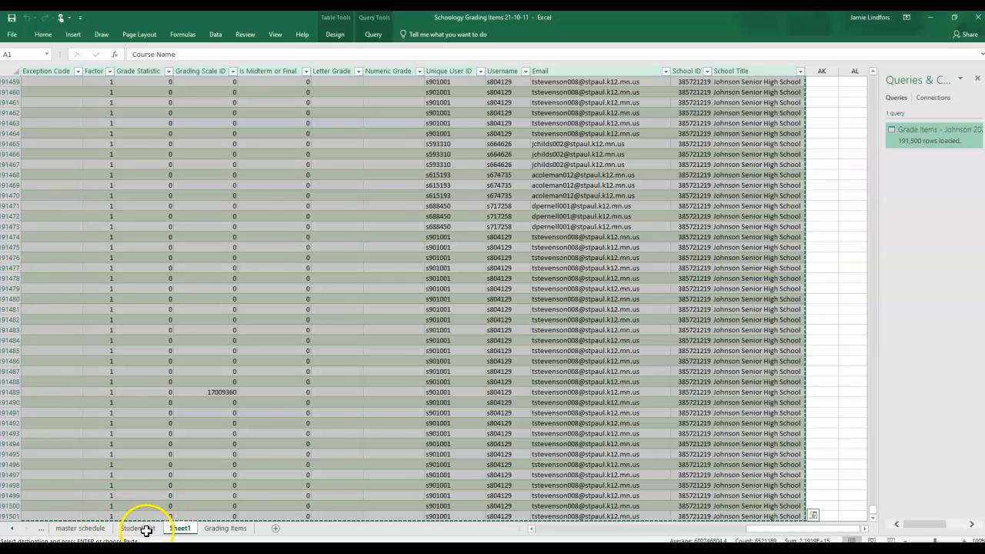
{"action": "left_click", "coordinate": [215, 529]}
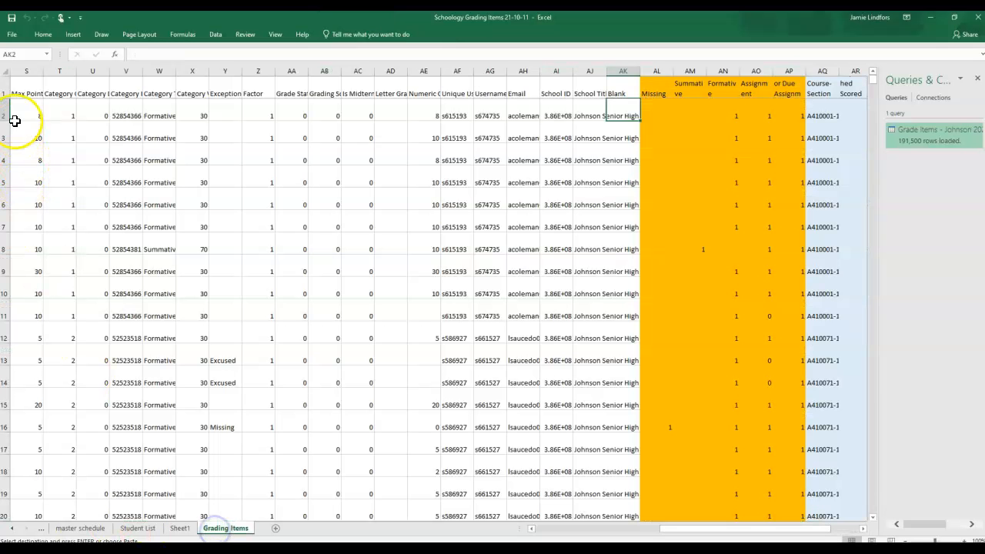
Step: Paste the copied grade table into the Grading Items sheet starting at cell A1
{"action": "left_click", "coordinate": [23, 93]}
{"action": "key", "text": "ctrl+Home"}
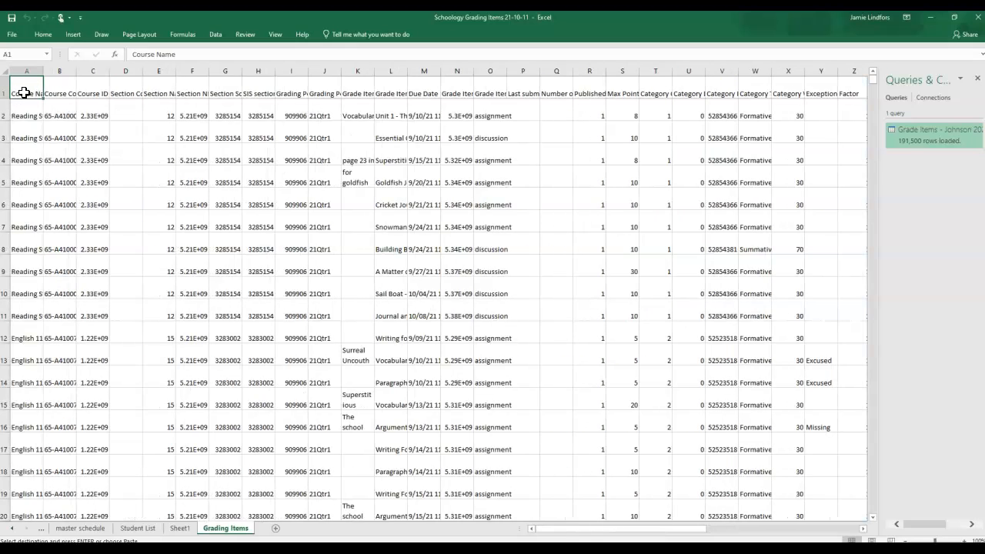
{"action": "key", "text": "Return"}
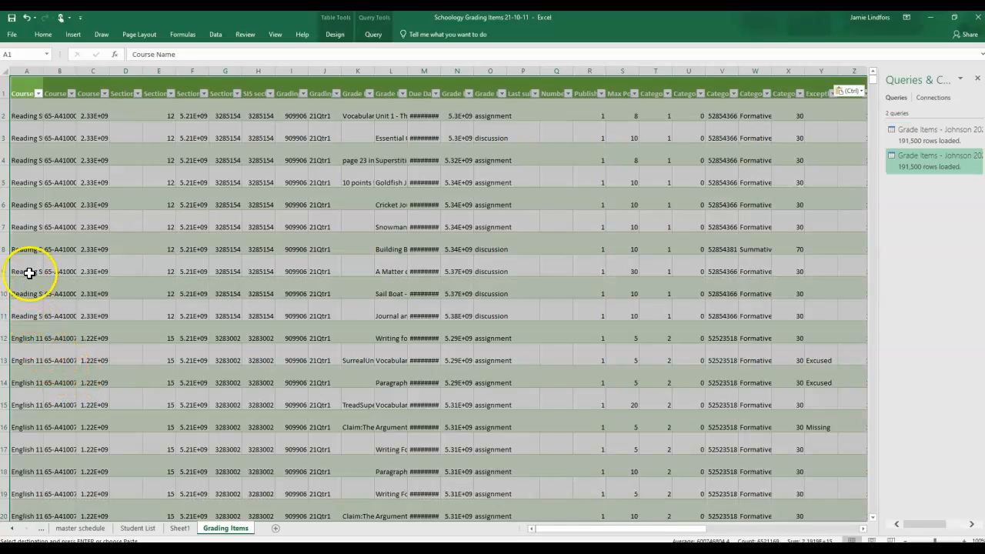
{"action": "left_click", "coordinate": [28, 223]}
{"action": "key", "text": "ctrl"}
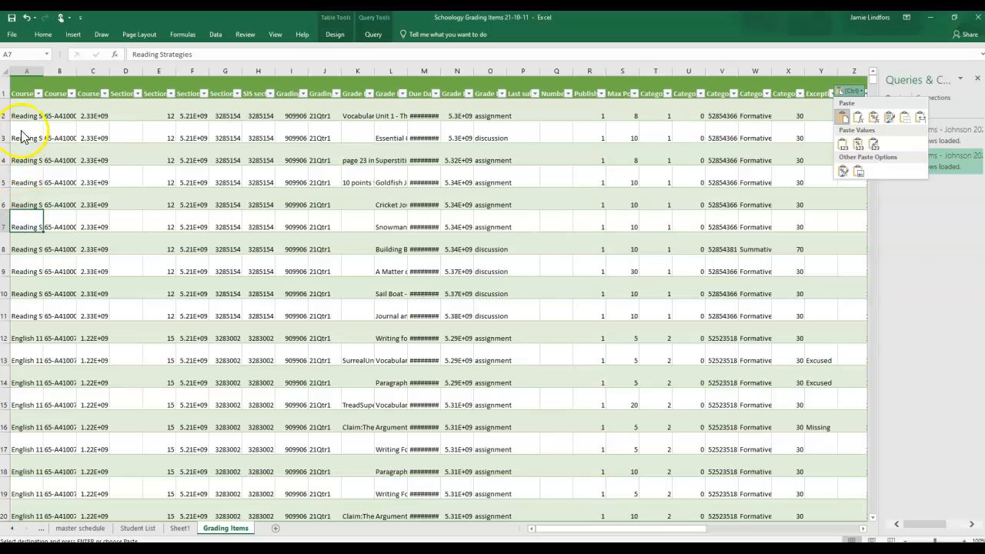
{"action": "key", "text": "Escape"}
Step: Check where the pasted data ends in the Course Name column of the Grading Items sheet
{"action": "left_click", "coordinate": [26, 89]}
{"action": "left_click", "coordinate": [26, 90]}
{"action": "key", "text": "ctrl+Down"}
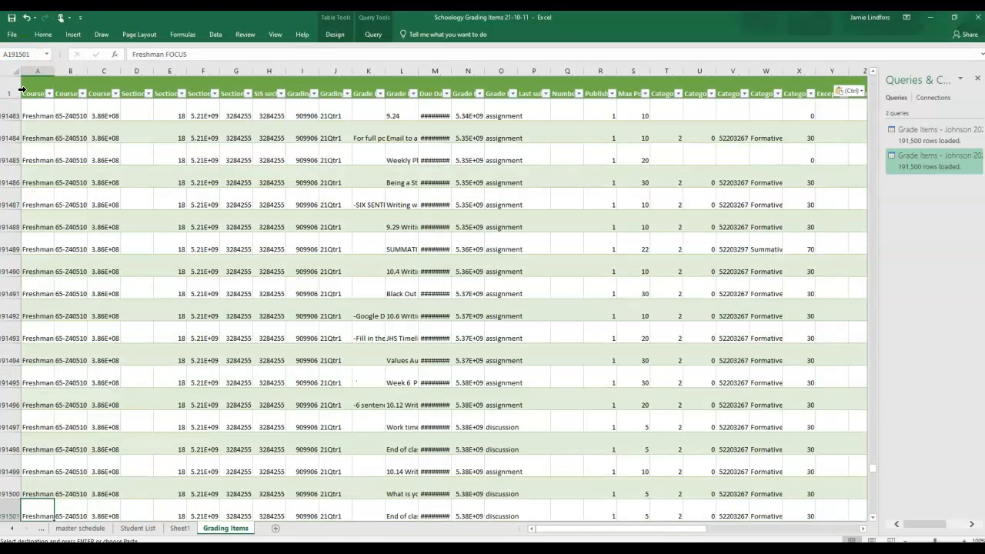
{"action": "key", "text": "Down"}
{"action": "key", "text": "Up"}
{"action": "key", "text": "Up"}
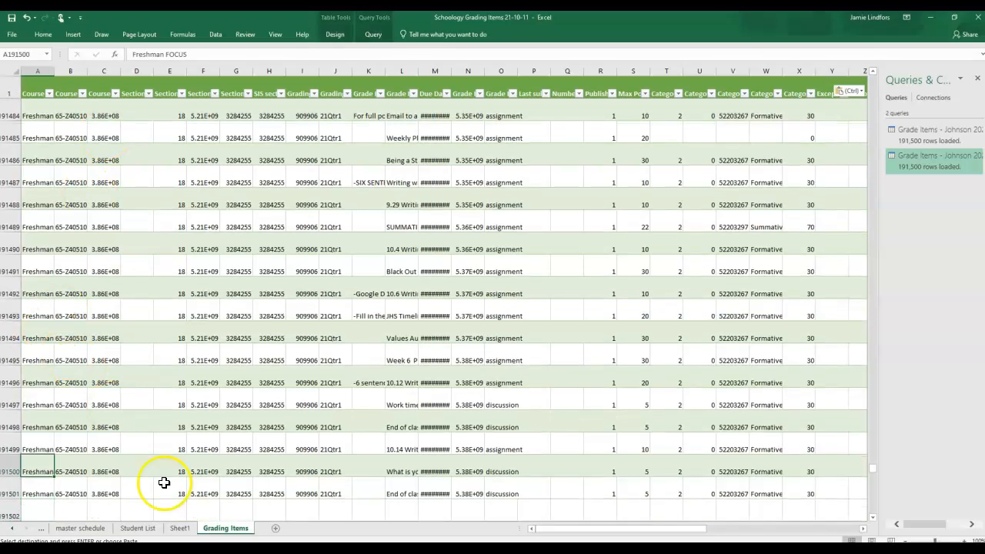
Step: Delete the Sheet1 worksheet from the workbook
{"action": "left_click", "coordinate": [178, 529]}
{"action": "right_click", "coordinate": [178, 528]}
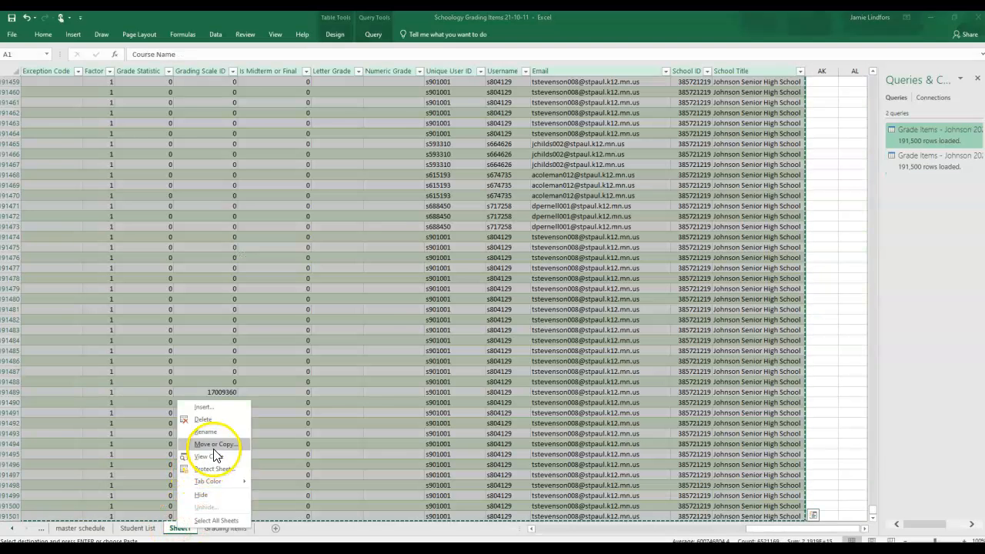
{"action": "left_click", "coordinate": [207, 419]}
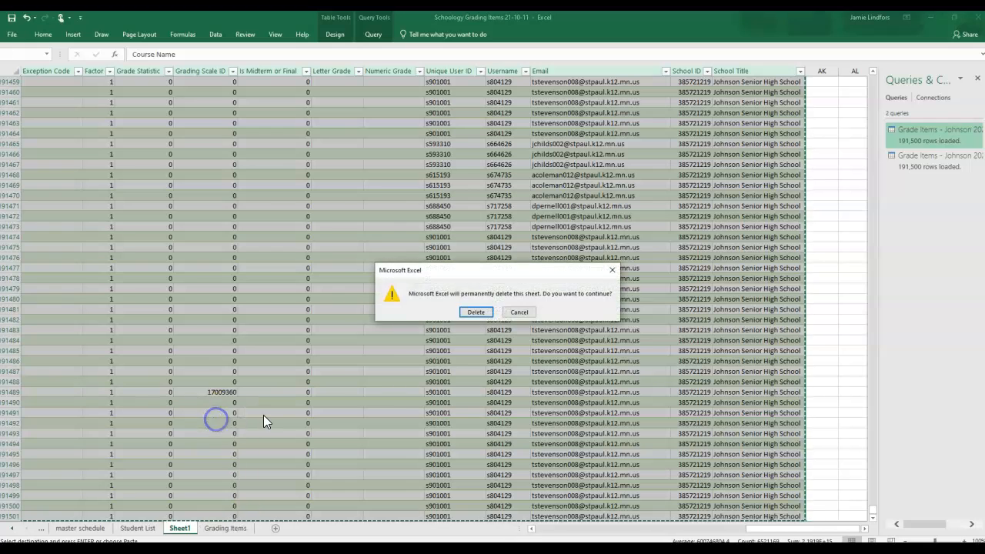
{"action": "left_click", "coordinate": [469, 311]}
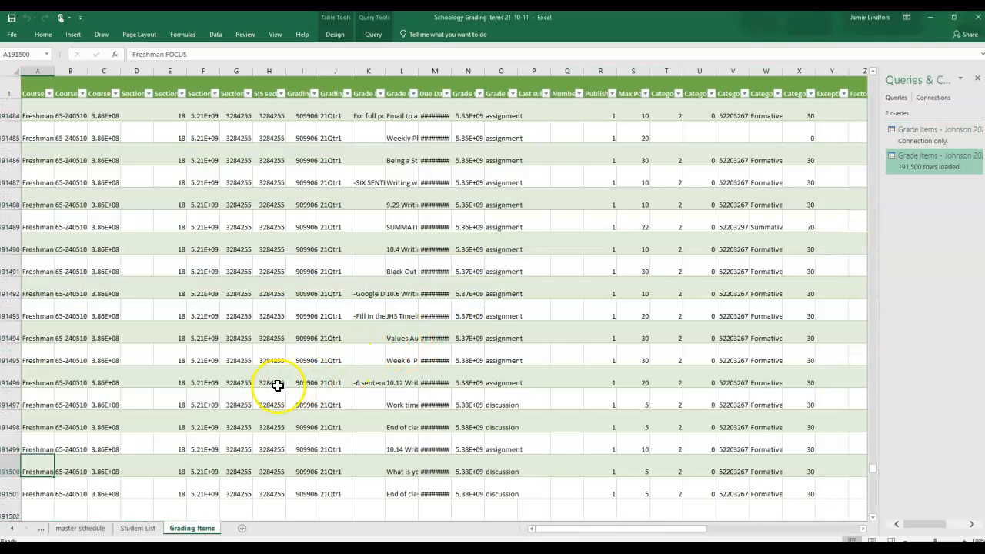
Step: Examine the formula in the Missing column and the Exception Code column it refers to
{"action": "left_click", "coordinate": [48, 402]}
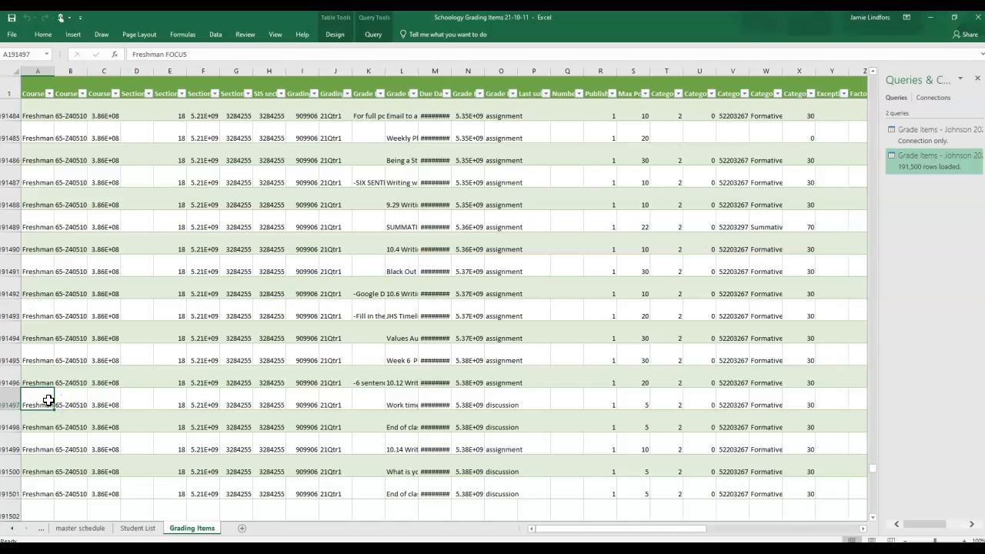
{"action": "key", "text": "Right"}
{"action": "key", "text": "Right"}
{"action": "key", "text": "Right"}
{"action": "key", "text": "Right"}
{"action": "key", "text": "Right"}
{"action": "key", "text": "Right"}
{"action": "key", "text": "Right"}
{"action": "key", "text": "Right"}
{"action": "key", "text": "Right"}
{"action": "key", "text": "Right"}
{"action": "key", "text": "Right"}
{"action": "key", "text": "Right"}
{"action": "key", "text": "Right"}
{"action": "key", "text": "Right"}
{"action": "key", "text": "Right"}
{"action": "key", "text": "Right"}
{"action": "key", "text": "Right"}
{"action": "key", "text": "Right"}
{"action": "key", "text": "Right"}
{"action": "key", "text": "Right"}
{"action": "key", "text": "Right"}
{"action": "key", "text": "Right"}
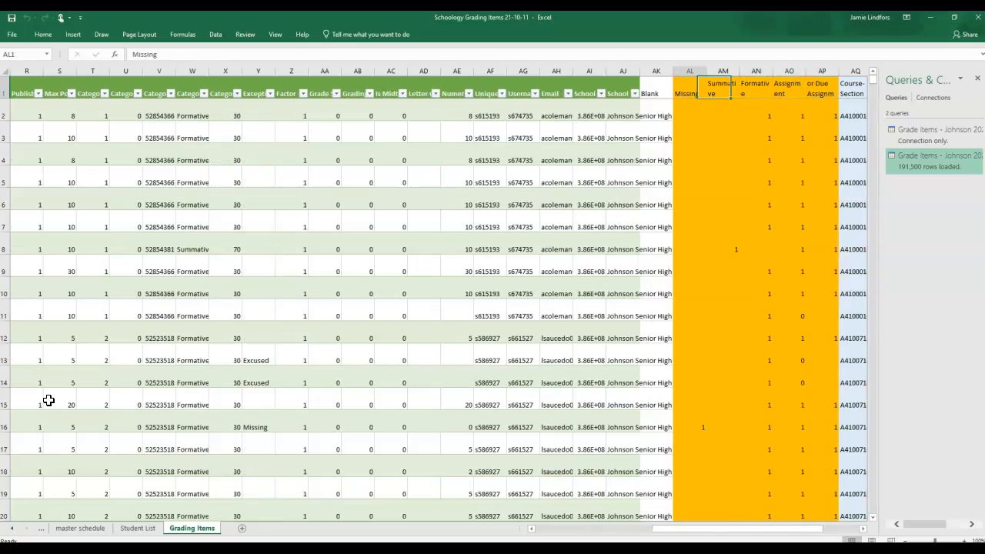
{"action": "key", "text": "Down"}
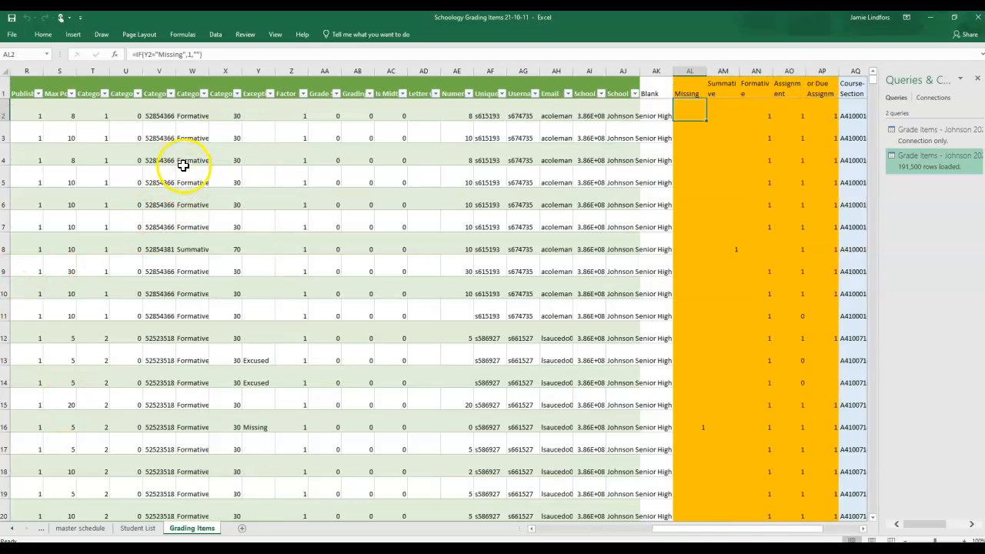
{"action": "left_click", "coordinate": [252, 96]}
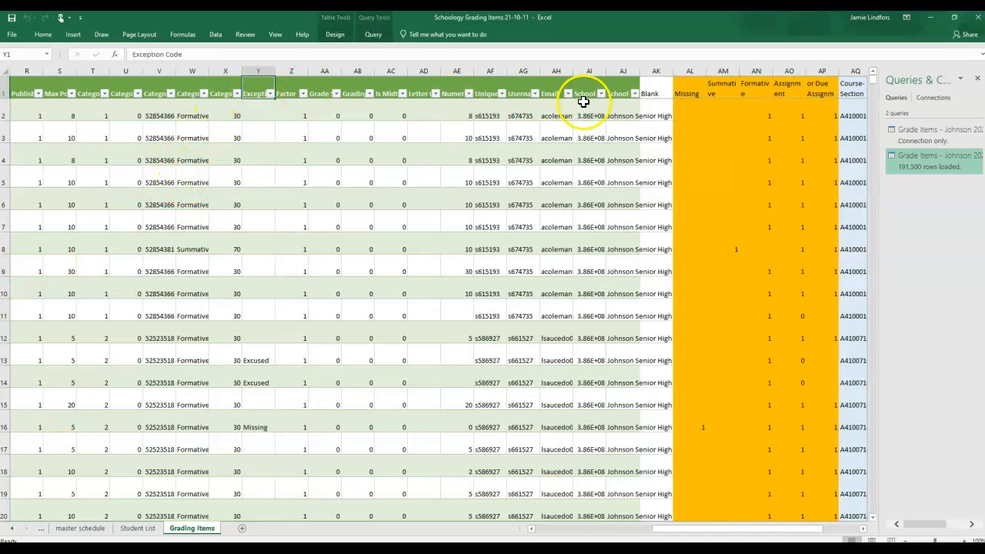
Step: Examine the formulas in the Summative and Formative columns, including the category text they search for
{"action": "left_click", "coordinate": [722, 84]}
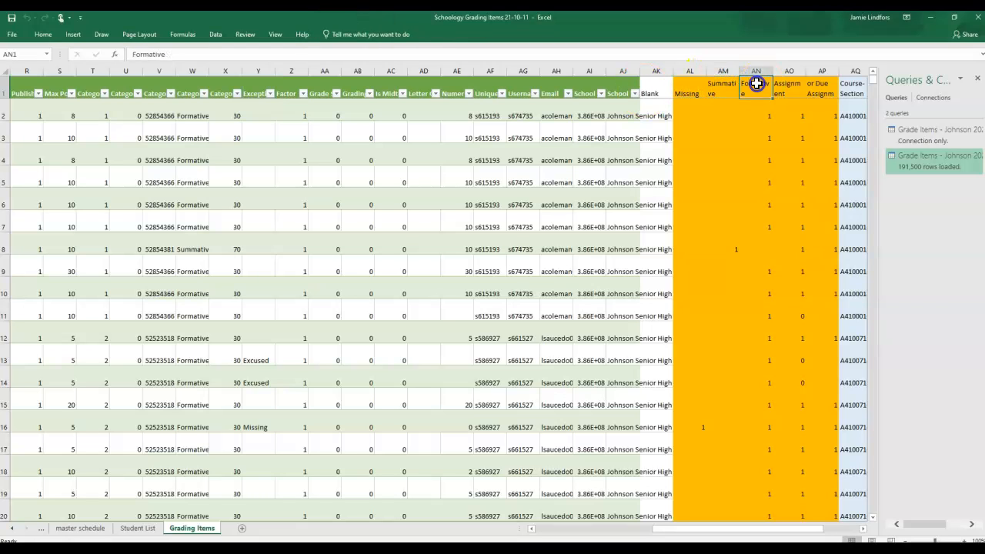
{"action": "left_click", "coordinate": [727, 110]}
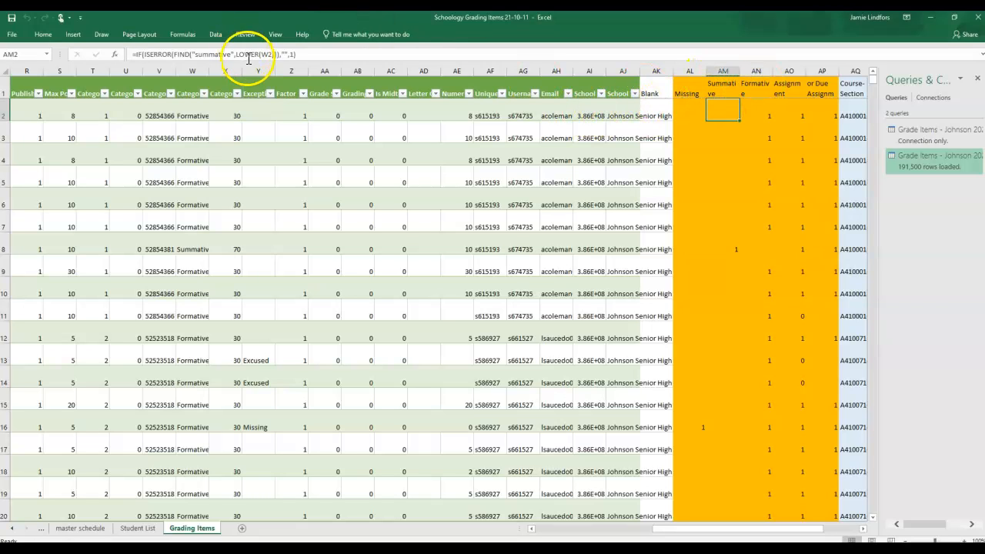
{"action": "key", "text": "Page_Down"}
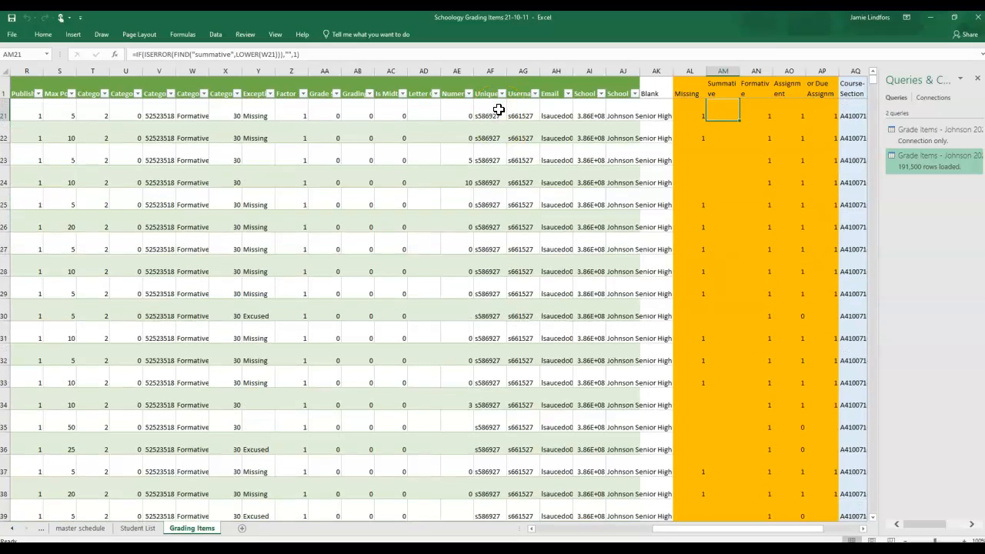
{"action": "key", "text": "Right"}
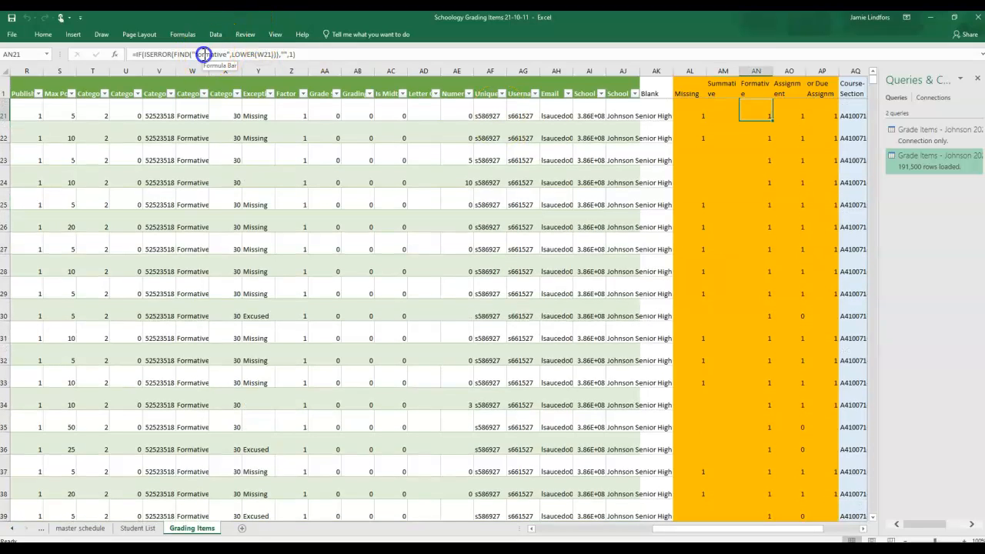
{"action": "left_click_drag", "start_coordinate": [203, 55], "coordinate": [218, 55]}
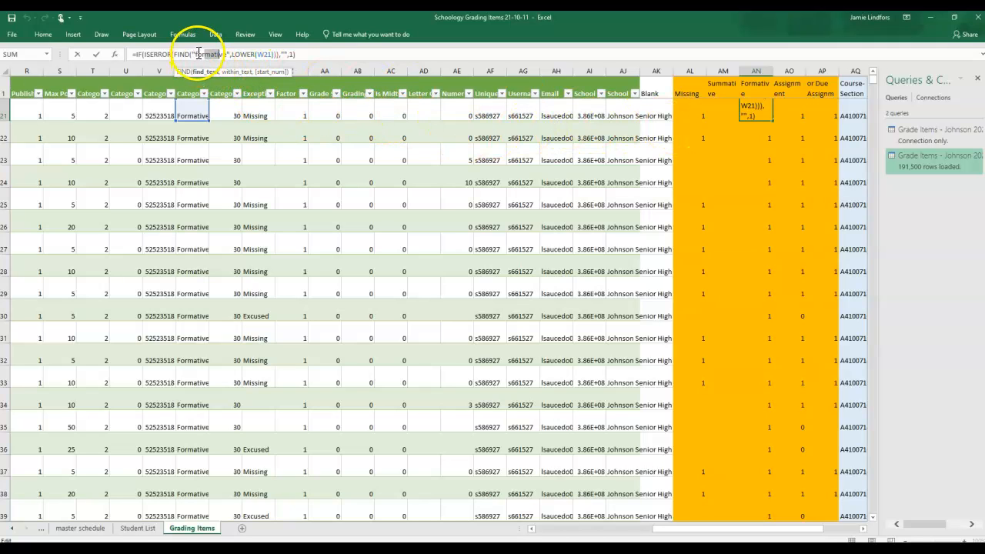
Step: Examine the formulas in the scored assignment column AO and the scored-or-due assignment column AP
{"action": "left_click", "coordinate": [782, 108]}
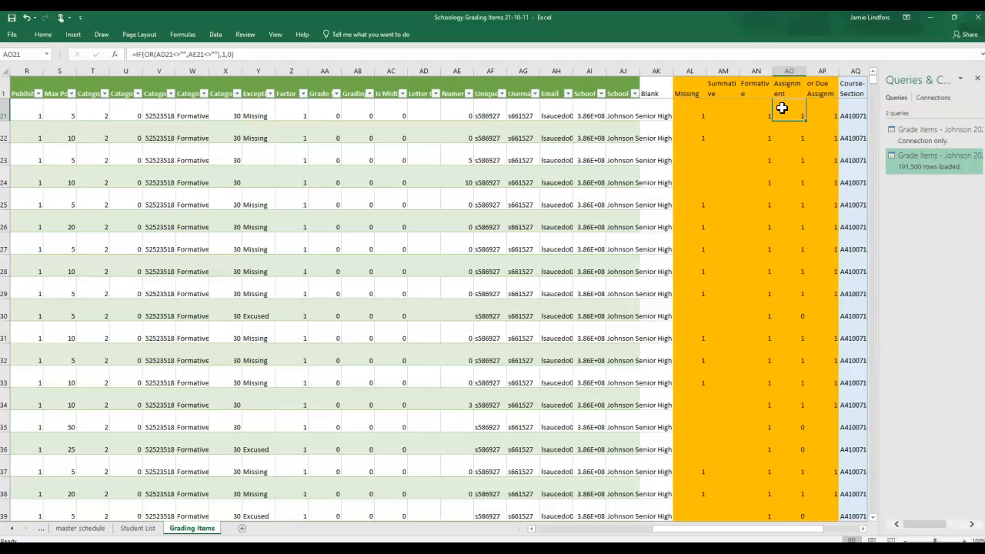
{"action": "scroll", "coordinate": [781, 108], "scroll_direction": "down", "scroll_amount": 13}
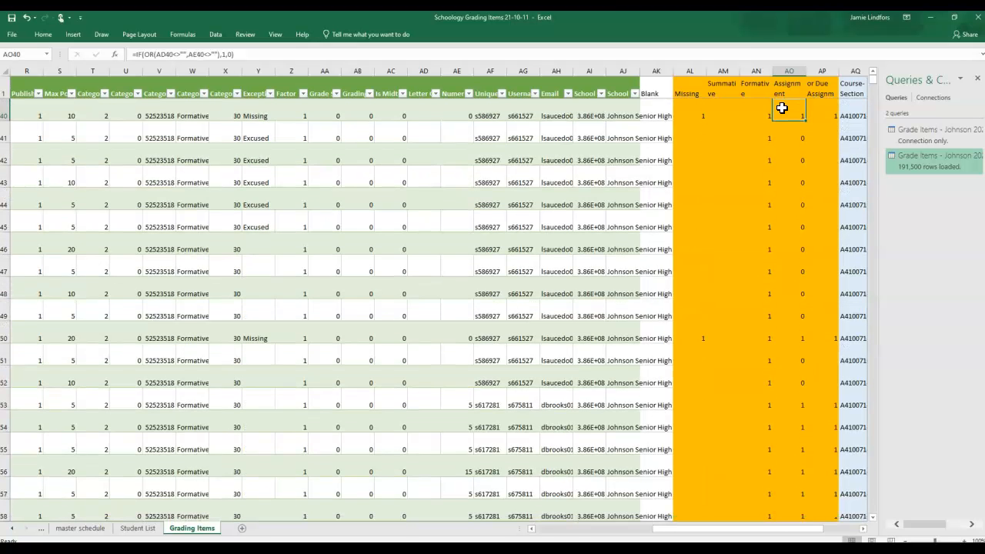
{"action": "left_click", "coordinate": [800, 123]}
{"action": "left_click", "coordinate": [819, 114]}
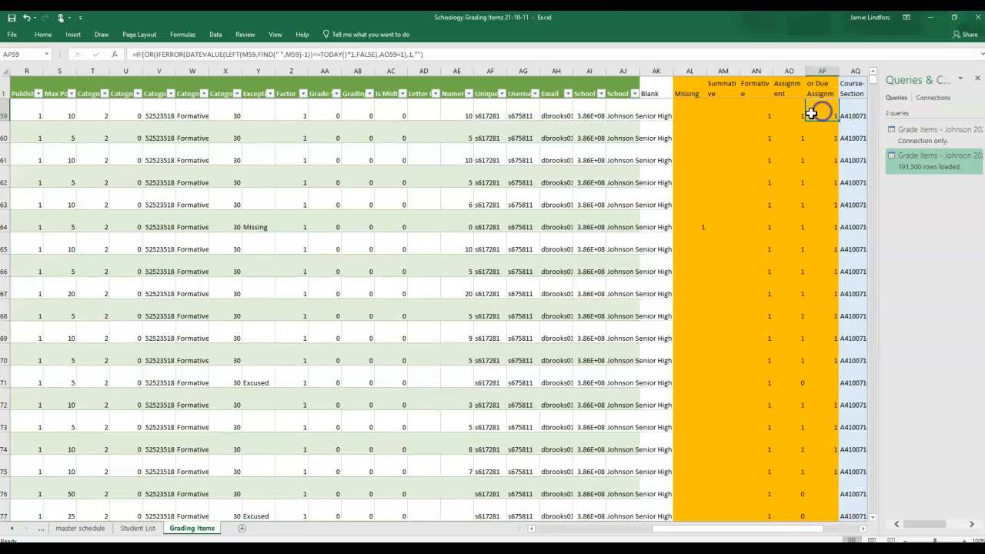
{"action": "scroll", "coordinate": [609, 134], "scroll_direction": "up", "scroll_amount": 1}
{"action": "scroll", "coordinate": [654, 169], "scroll_direction": "up", "scroll_amount": 12}
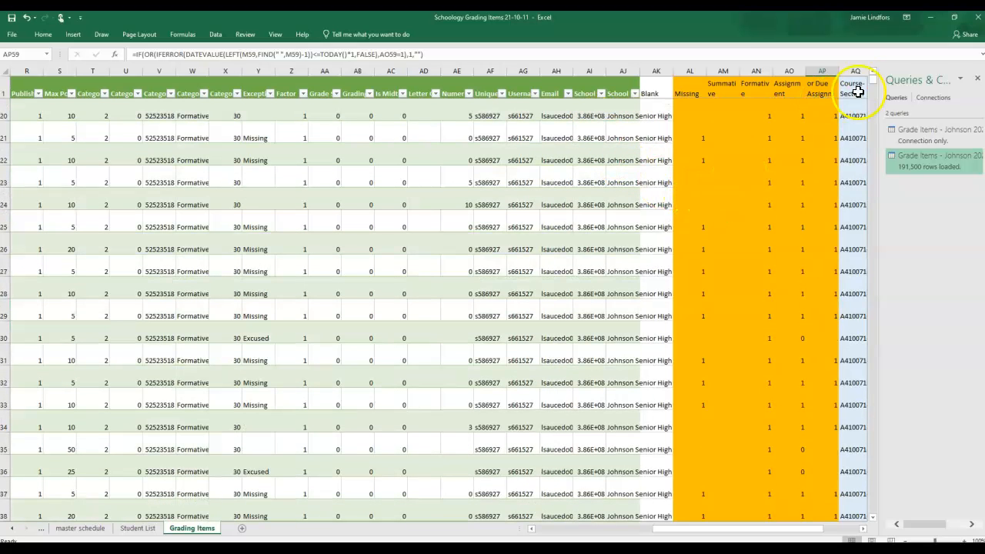
Step: Close the Queries & Connections pane and look across the orange and blue calculated columns in rows 20 and 21
{"action": "left_click", "coordinate": [975, 77]}
{"action": "left_click", "coordinate": [806, 112]}
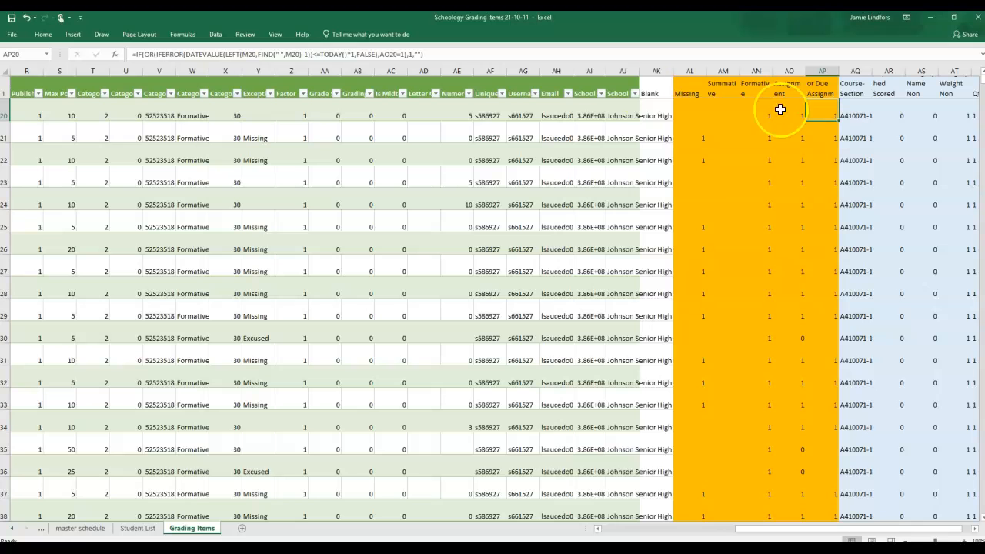
{"action": "key", "text": "Right"}
{"action": "key", "text": "Right"}
{"action": "key", "text": "Left"}
{"action": "key", "text": "Right"}
{"action": "key", "text": "Right"}
{"action": "key", "text": "Right"}
{"action": "key", "text": "Right"}
{"action": "key", "text": "Right"}
{"action": "key", "text": "Left"}
{"action": "key", "text": "Left"}
{"action": "key", "text": "Left"}
{"action": "key", "text": "Left"}
{"action": "key", "text": "Left"}
{"action": "key", "text": "Left"}
{"action": "key", "text": "Left"}
{"action": "key", "text": "Left"}
{"action": "key", "text": "Left"}
{"action": "key", "text": "Left"}
{"action": "key", "text": "Left"}
{"action": "key", "text": "Right"}
{"action": "key", "text": "Down"}
{"action": "key", "text": "Right"}
{"action": "key", "text": "Right"}
{"action": "key", "text": "Right"}
{"action": "key", "text": "Right"}
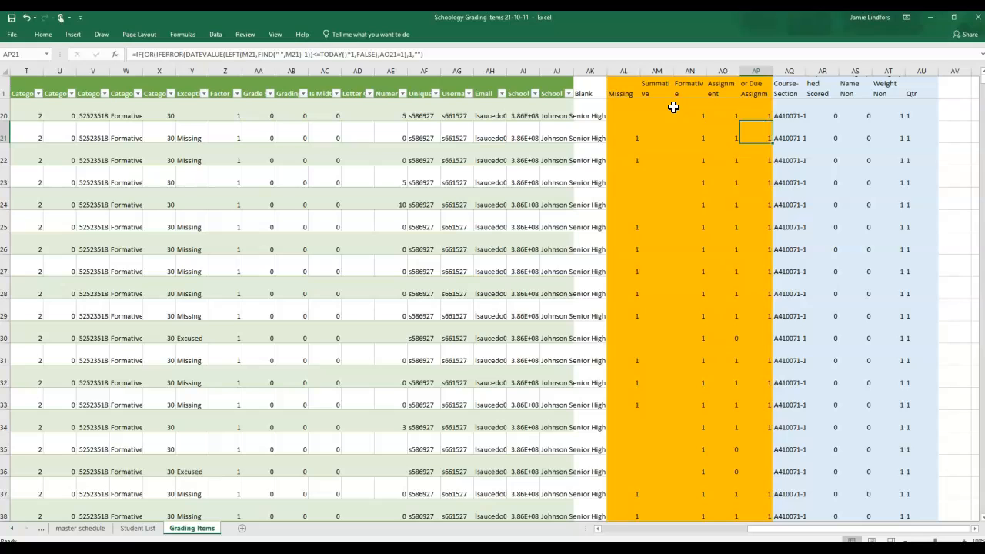
{"action": "key", "text": "Right"}
{"action": "key", "text": "Left"}
{"action": "key", "text": "Left"}
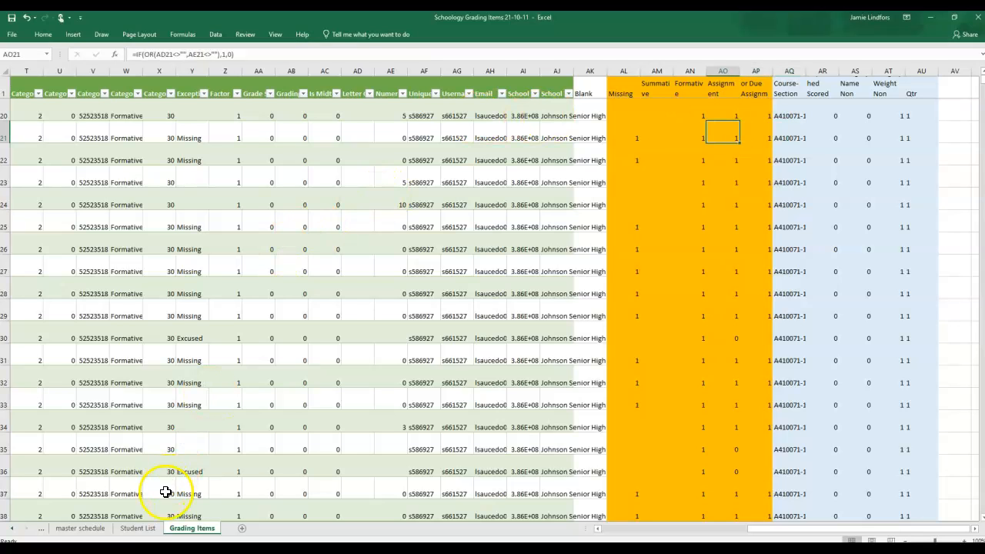
Step: Refresh the PivotTable on the Student List sheet and go to its Grand Total row
{"action": "left_click", "coordinate": [136, 528]}
{"action": "left_click", "coordinate": [466, 208]}
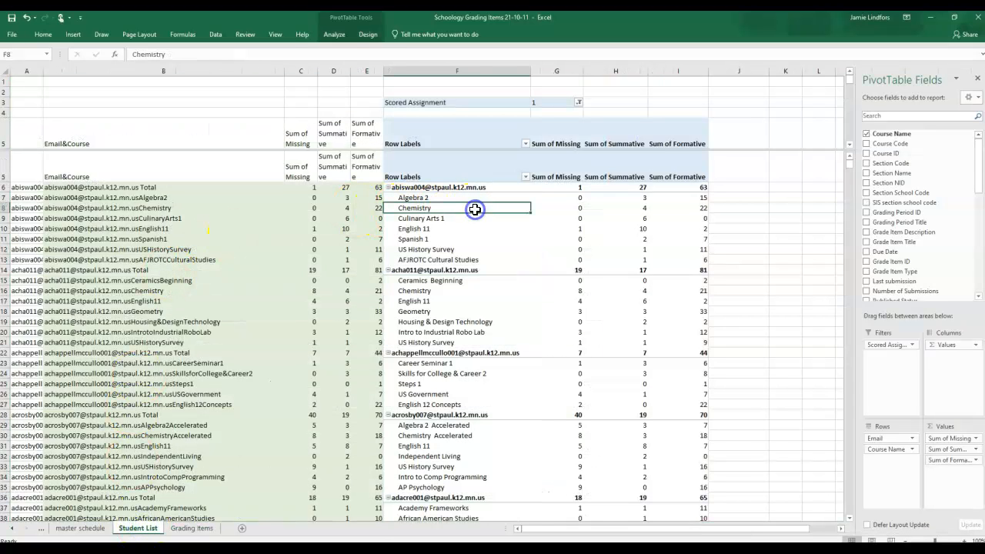
{"action": "left_click", "coordinate": [335, 36]}
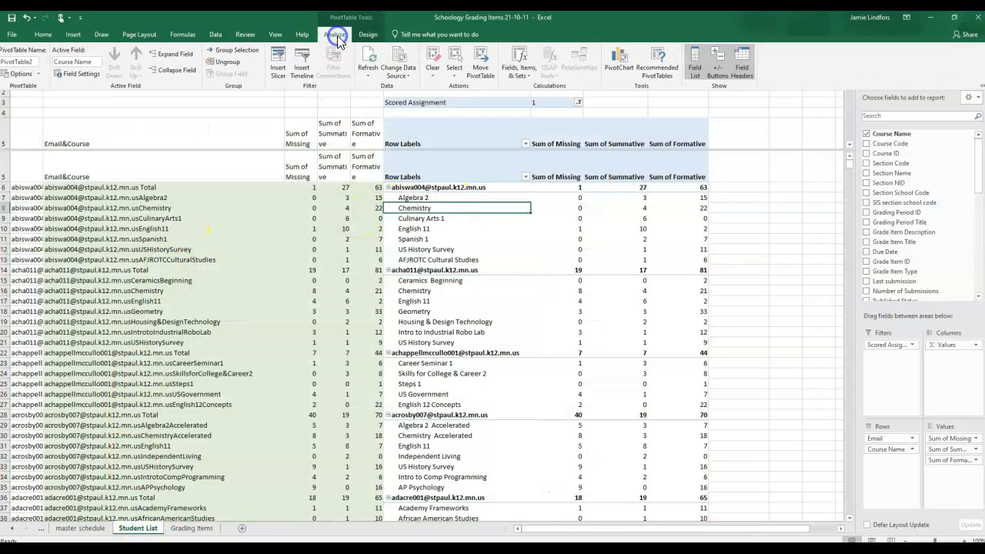
{"action": "left_click", "coordinate": [371, 64]}
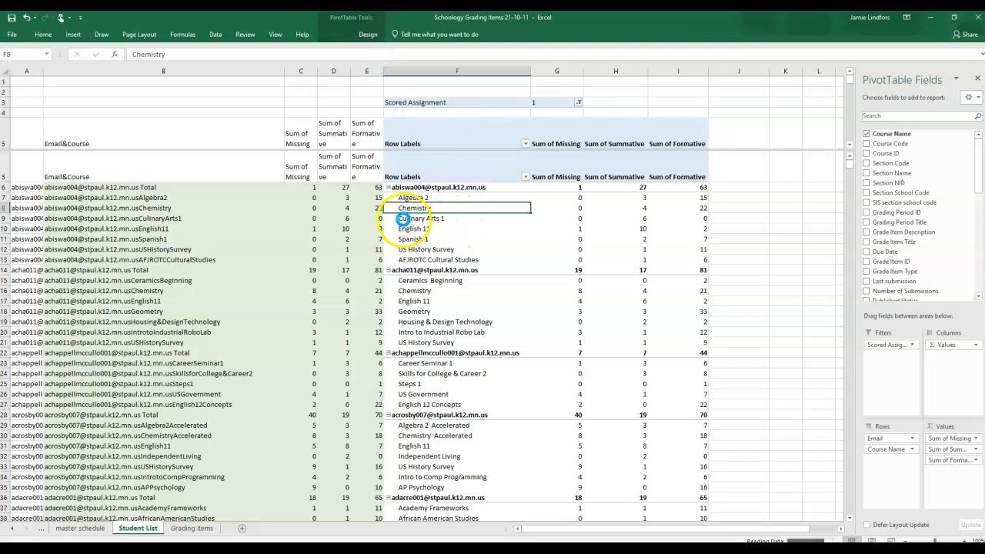
{"action": "left_click", "coordinate": [413, 222]}
{"action": "key", "text": "ctrl+Down"}
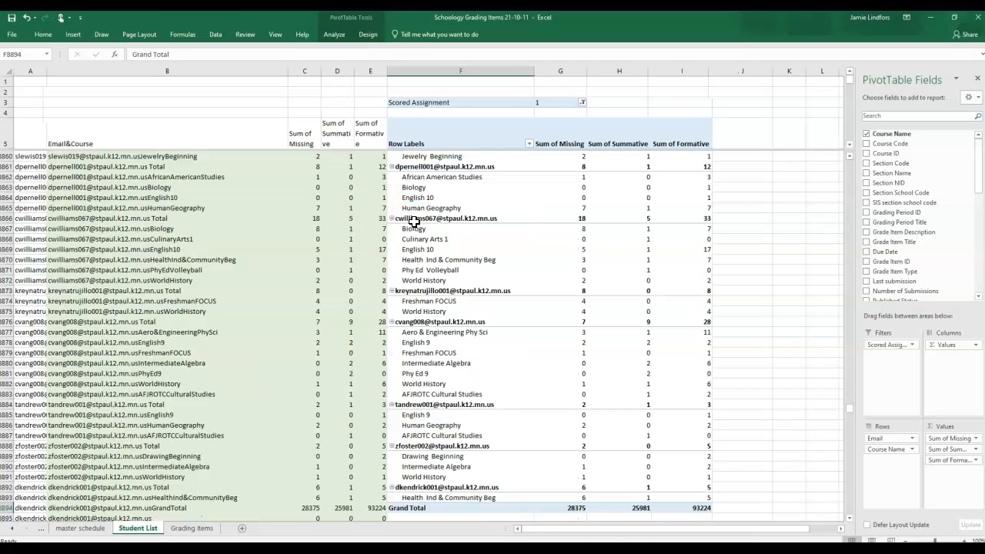
Step: Save the workbook as Schoology Grading Items 21-10-18 in the Johnson Grades folder, as a macro-enabled workbook
{"action": "left_click", "coordinate": [11, 36]}
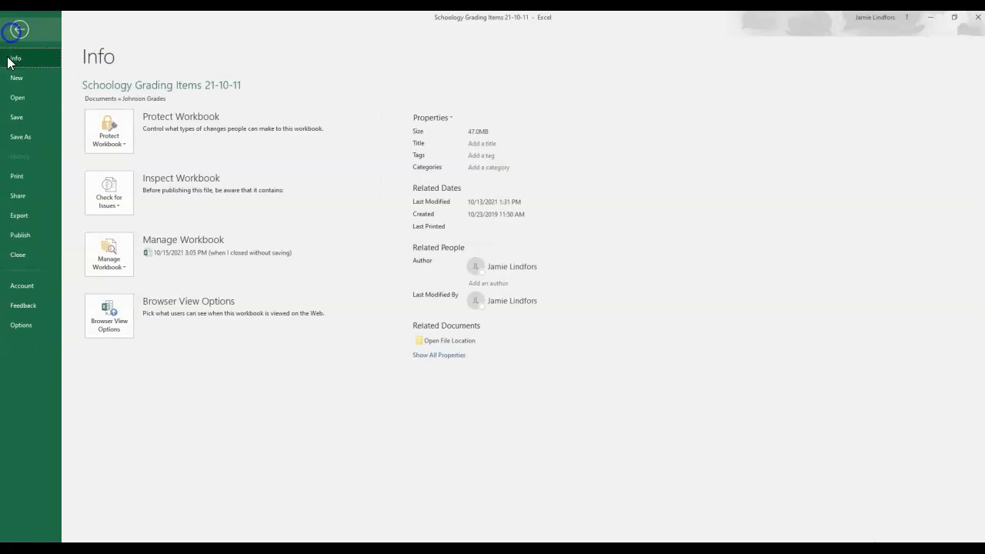
{"action": "left_click", "coordinate": [21, 136]}
{"action": "left_click", "coordinate": [110, 244]}
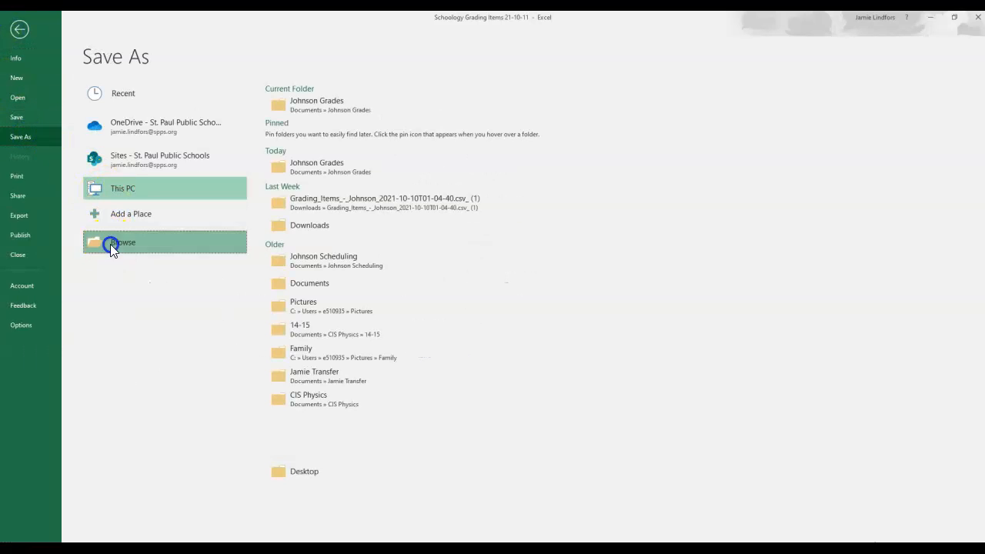
{"action": "left_click", "coordinate": [142, 217]}
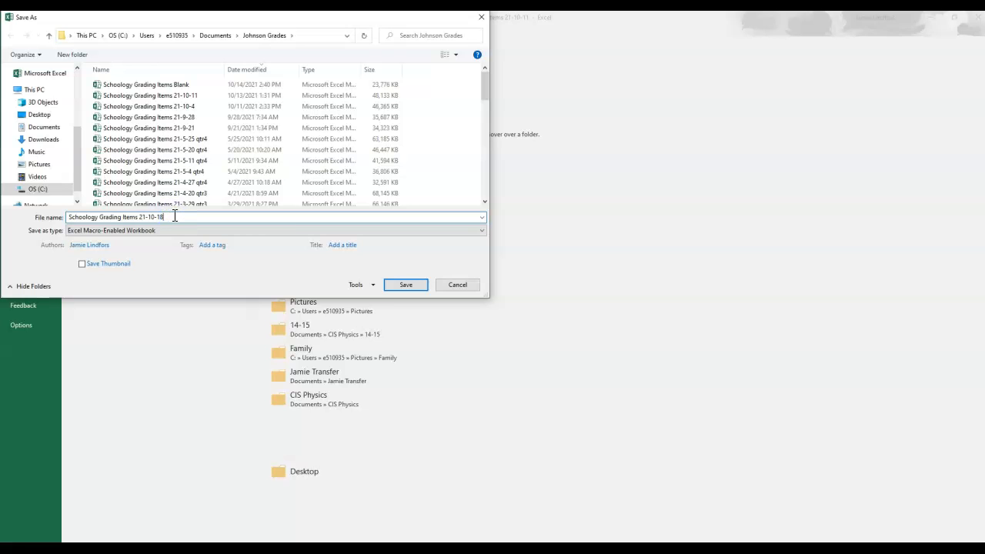
{"action": "key", "text": "Return"}
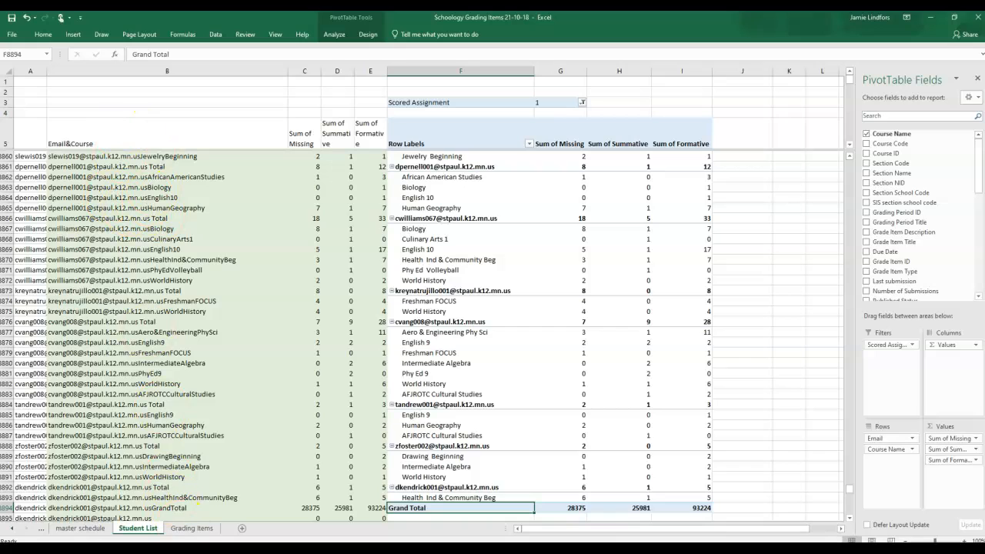
Step: Open the recent workbook Schoology Grades 21-10-11 and go to its Grading Items Export Results sheet
{"action": "left_click", "coordinate": [10, 37]}
{"action": "left_click", "coordinate": [27, 97]}
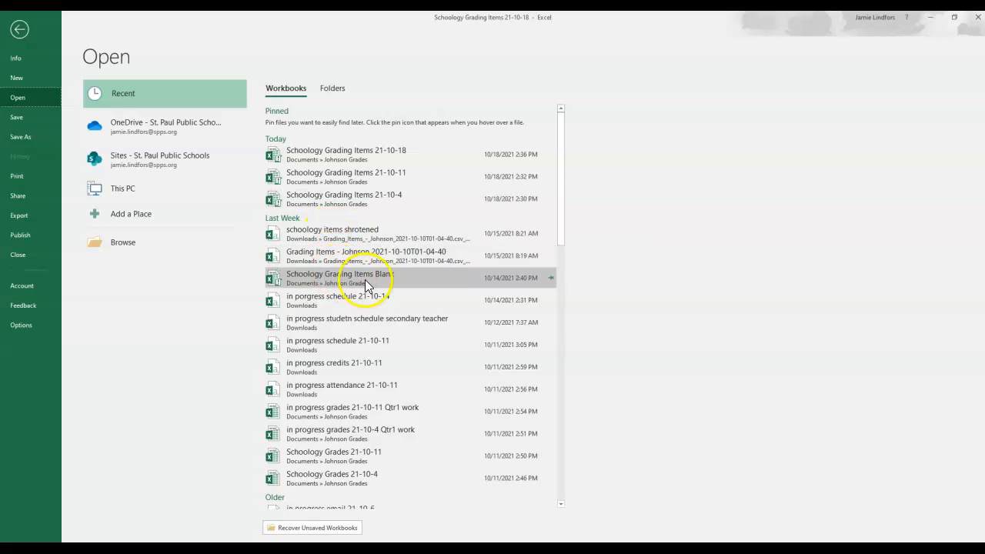
{"action": "scroll", "coordinate": [377, 297], "scroll_direction": "down", "scroll_amount": 1}
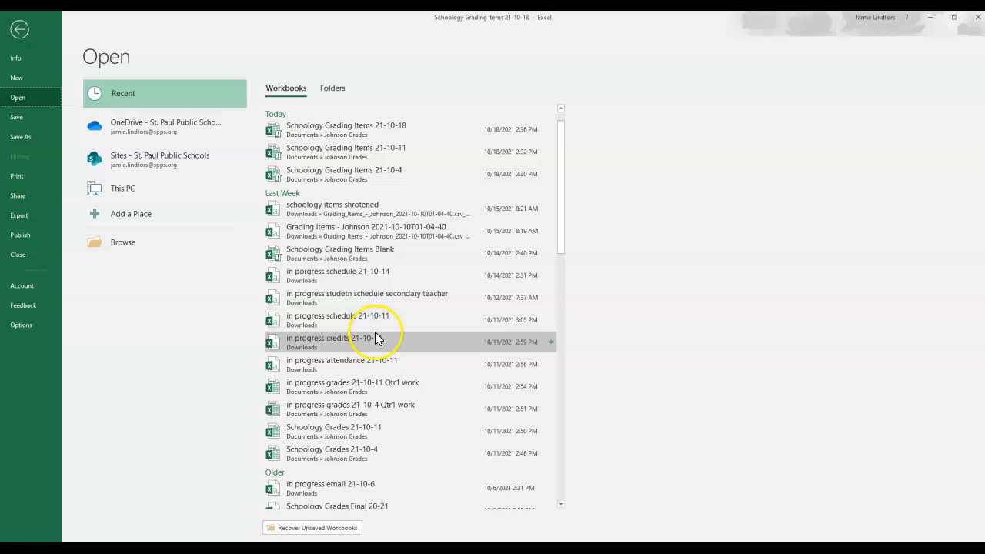
{"action": "scroll", "coordinate": [376, 337], "scroll_direction": "down", "scroll_amount": 1}
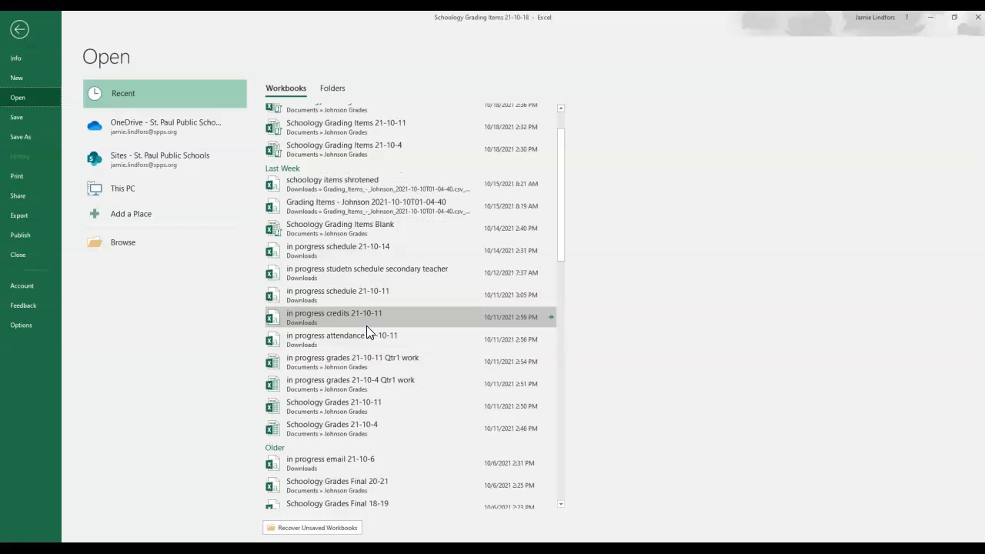
{"action": "scroll", "coordinate": [366, 323], "scroll_direction": "up", "scroll_amount": 2}
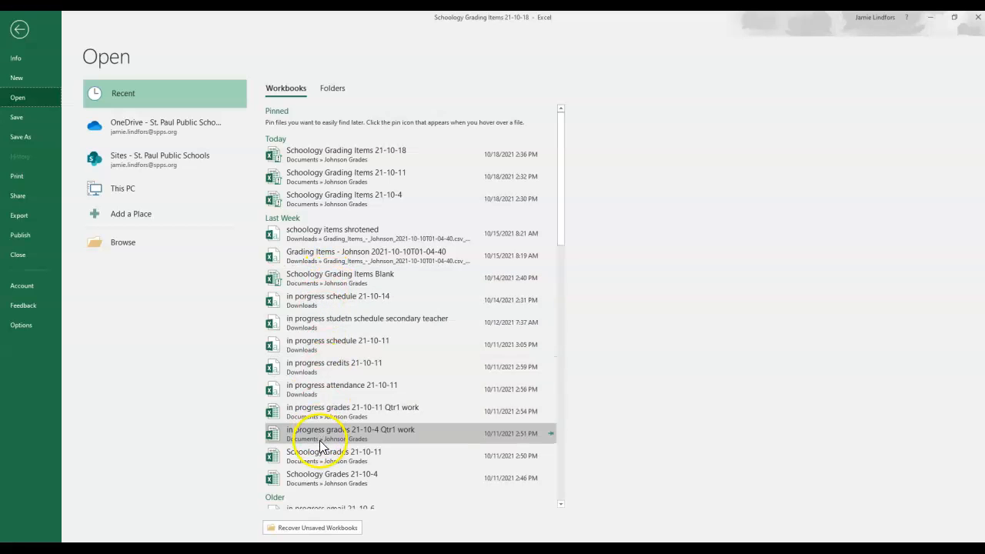
{"action": "left_click", "coordinate": [364, 459]}
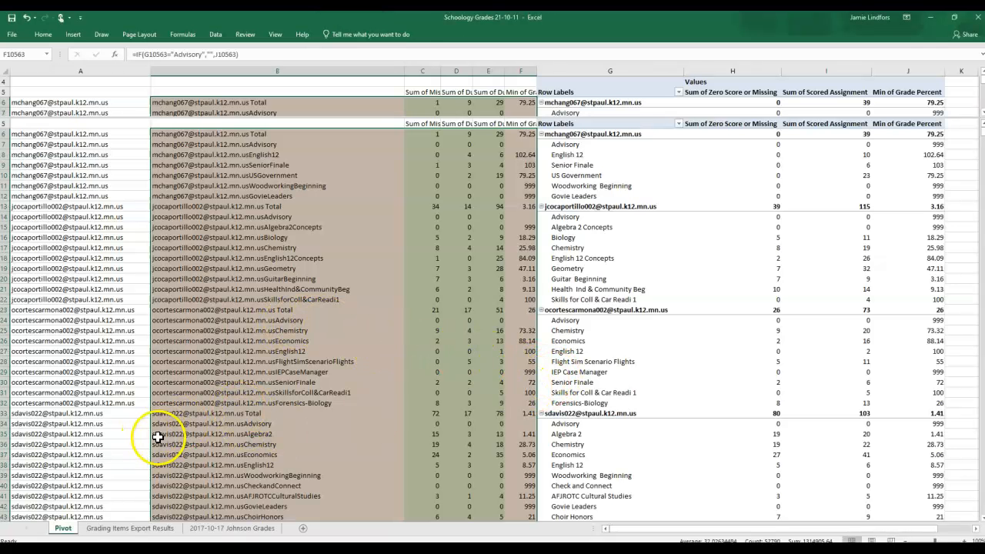
{"action": "left_click", "coordinate": [129, 530]}
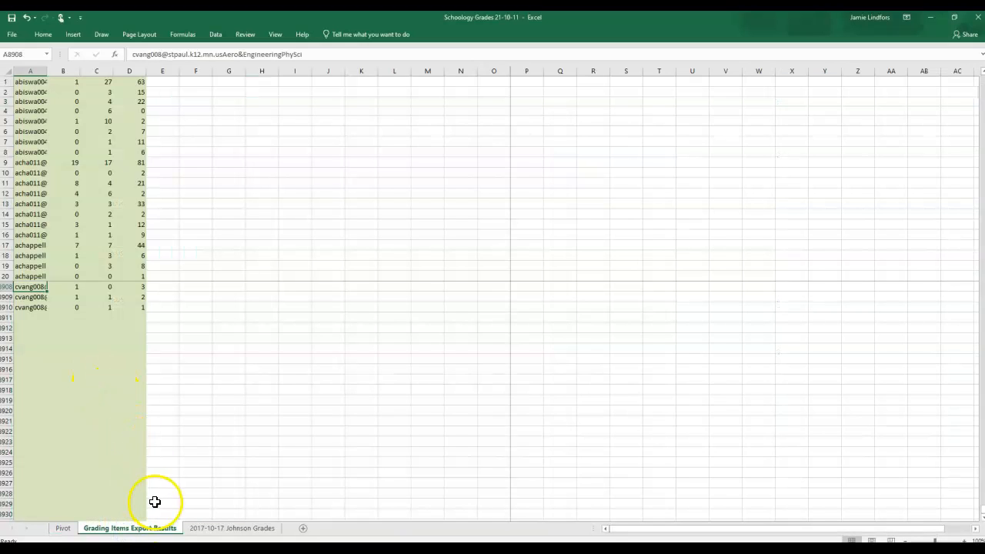
Step: Switch to the Schoology Grading Items 21-10-18 workbook and copy B6:E8893 on Student List, leaving out the header and Grand Total rows
{"action": "mouse_move", "coordinate": [264, 547]}
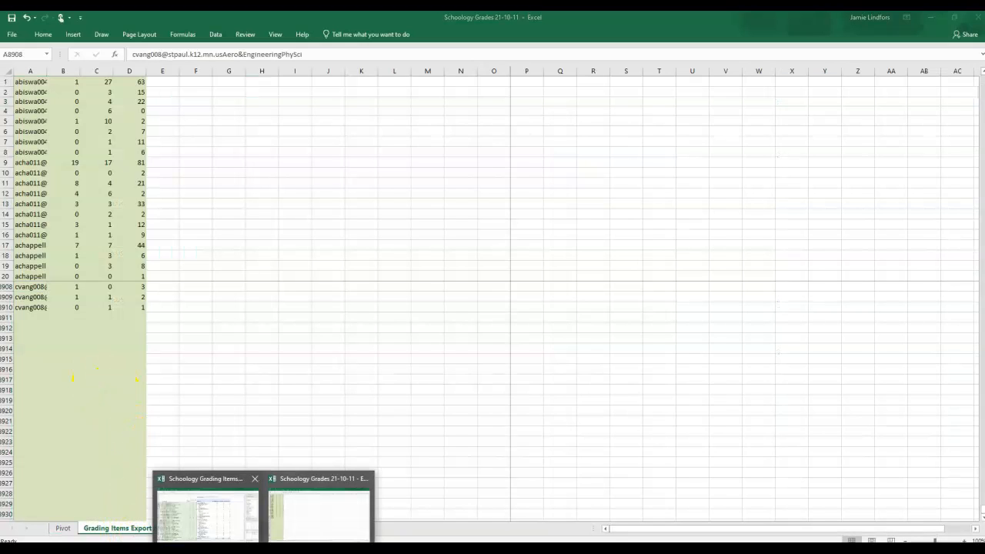
{"action": "left_click", "coordinate": [229, 530]}
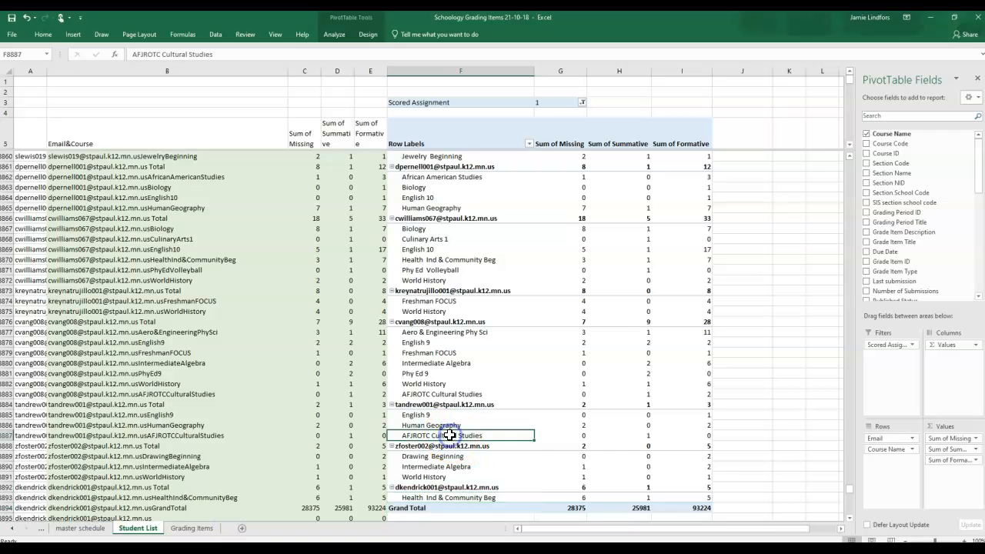
{"action": "key", "text": "ctrl+Down"}
{"action": "key", "text": "Up"}
{"action": "key", "text": "Down"}
{"action": "key", "text": "Down"}
{"action": "key", "text": "Up"}
{"action": "key", "text": "Up"}
{"action": "key", "text": "Left"}
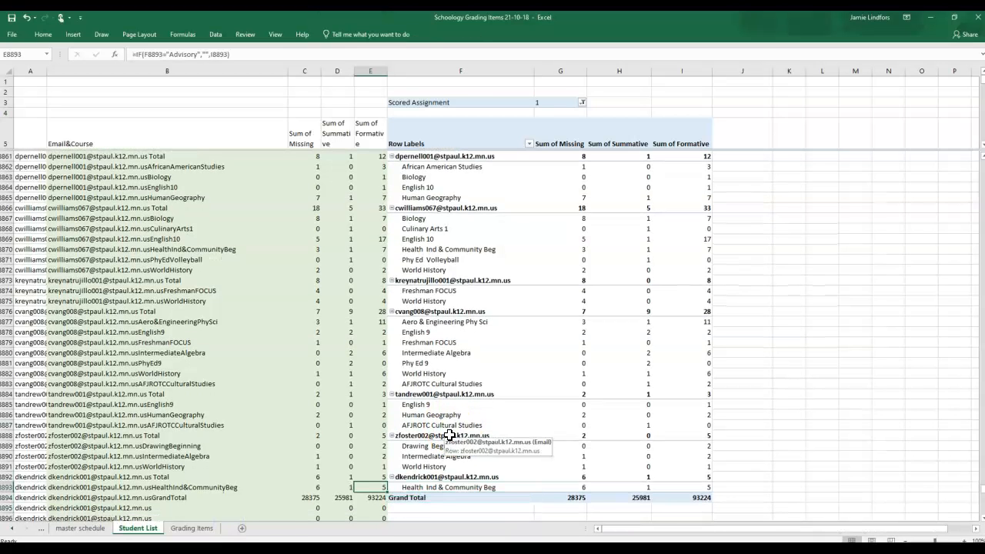
{"action": "key", "text": "shift+Left"}
{"action": "key", "text": "shift+Left"}
{"action": "key", "text": "shift+Left"}
{"action": "key", "text": "shift+Left"}
{"action": "key", "text": "shift+Right"}
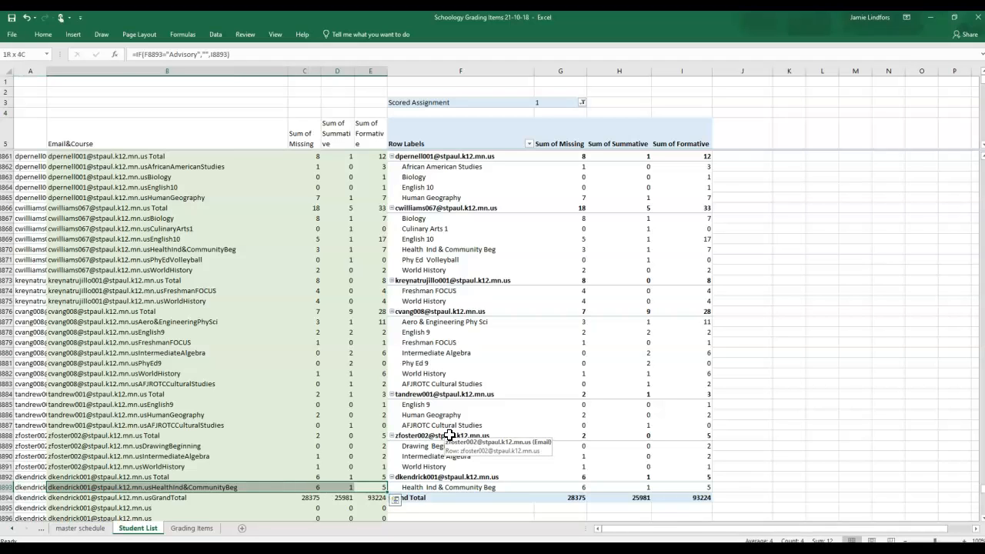
{"action": "key", "text": "shift+Up"}
{"action": "key", "text": "shift+Up"}
{"action": "key", "text": "shift+Up"}
{"action": "key", "text": "shift+Up"}
{"action": "key", "text": "shift+Up"}
{"action": "key", "text": "shift+Up"}
{"action": "key", "text": "shift+Up"}
{"action": "key", "text": "shift+Up"}
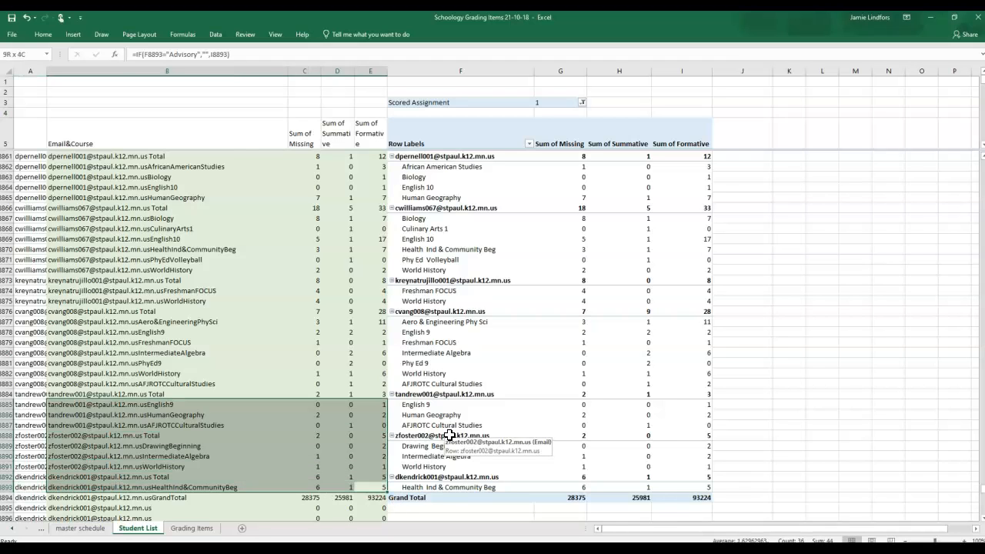
{"action": "key", "text": "ctrl+shift+Up"}
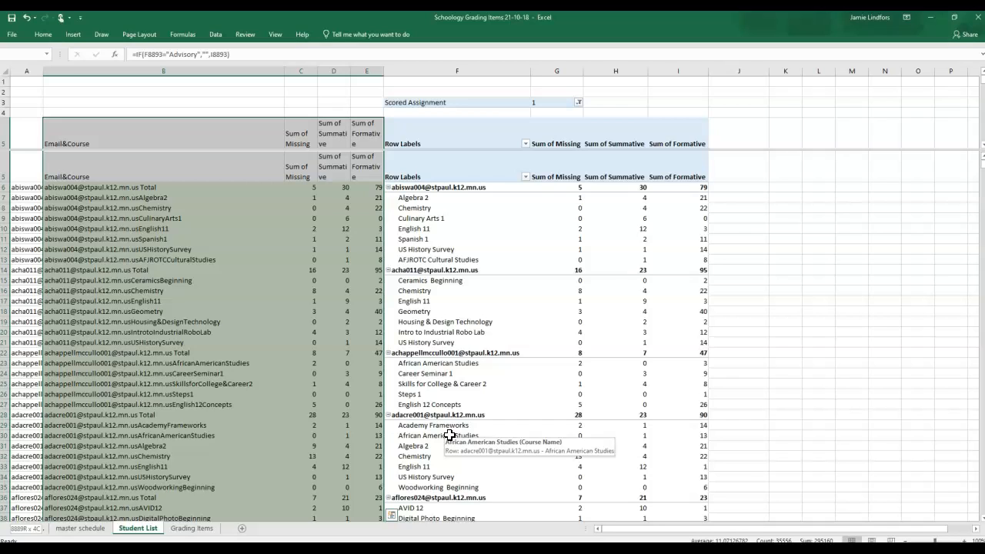
{"action": "key", "text": "shift+Down"}
{"action": "key", "text": "shift+Down"}
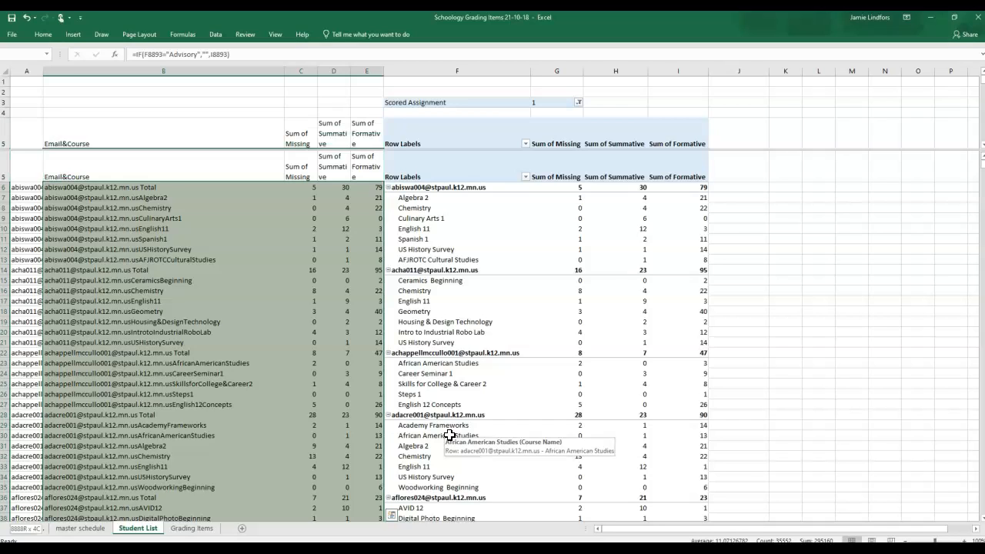
{"action": "key", "text": "shift+Up"}
{"action": "key", "text": "ctrl+c"}
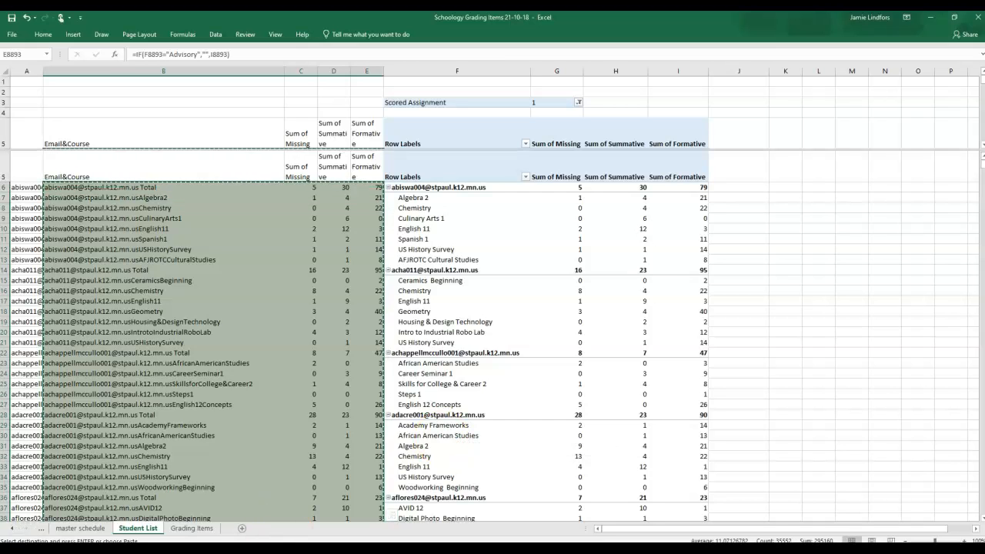
Step: Paste the copied data as values at cell A1 of the Grading Items Export Results sheet in Schoology Grades 21-10-11
{"action": "left_click", "coordinate": [289, 521]}
{"action": "left_click", "coordinate": [30, 165]}
{"action": "key", "text": "ctrl+Home"}
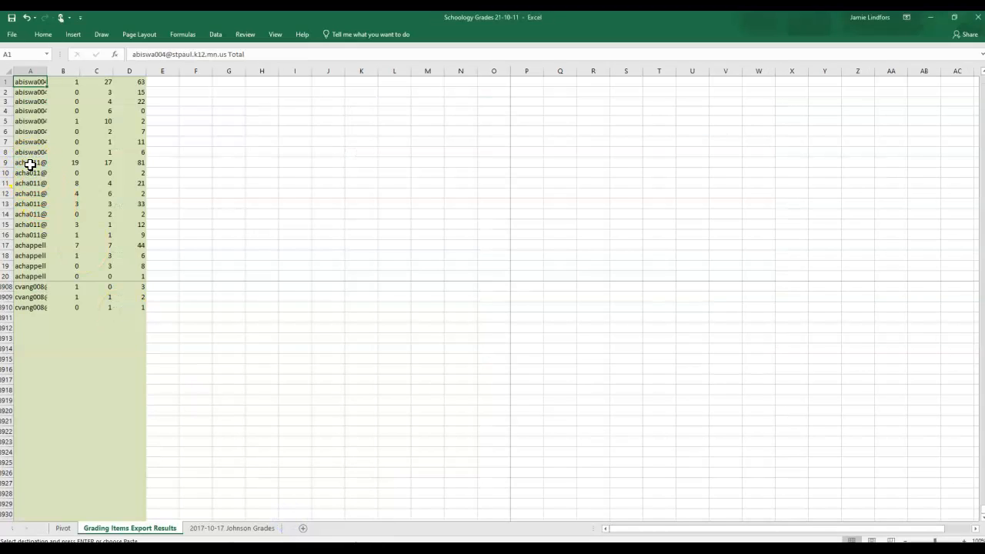
{"action": "left_click", "coordinate": [40, 34]}
{"action": "left_click", "coordinate": [10, 75]}
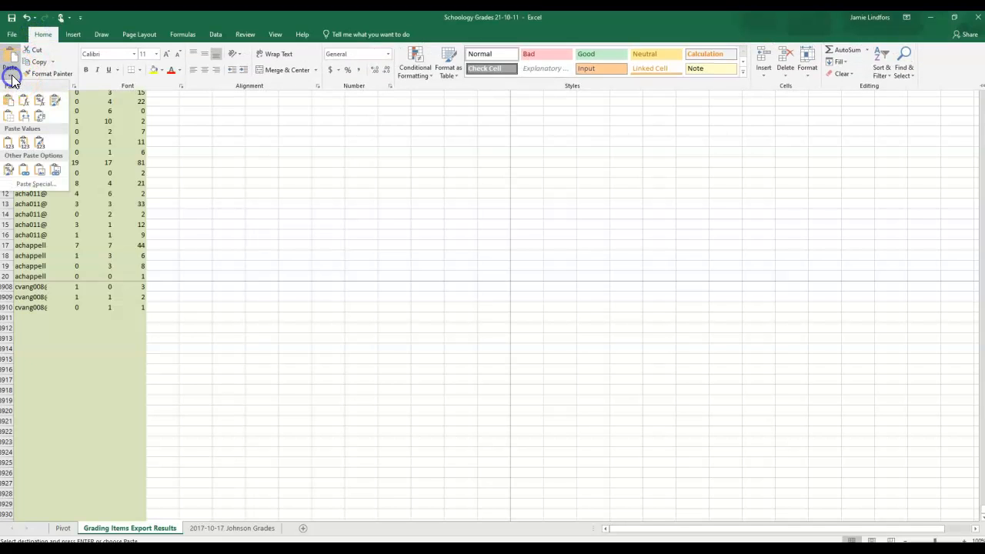
{"action": "left_click", "coordinate": [8, 148]}
Step: Clear the leftover old entries in columns A to D from row 8889 down, below the pasted data
{"action": "scroll", "coordinate": [55, 332], "scroll_direction": "up", "scroll_amount": 6}
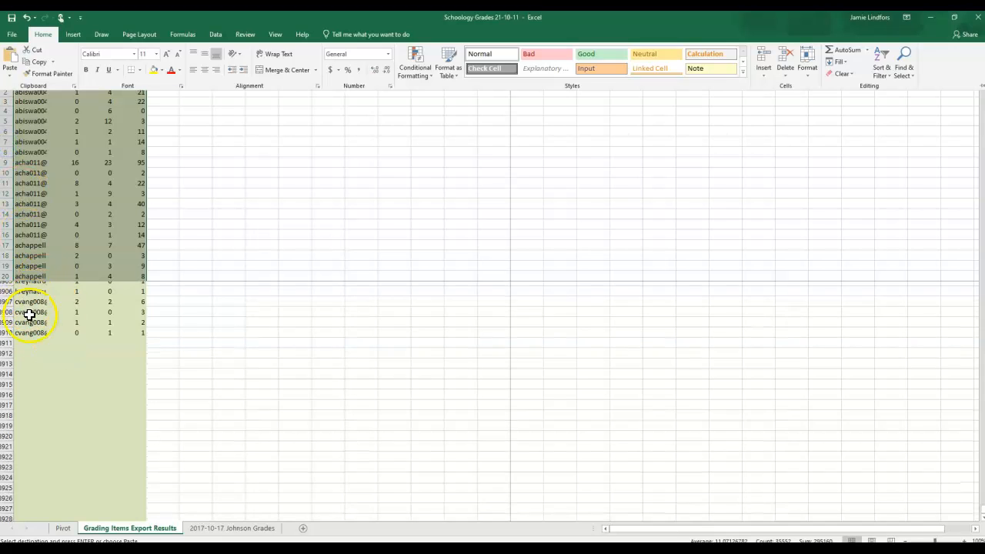
{"action": "scroll", "coordinate": [41, 361], "scroll_direction": "up", "scroll_amount": 1}
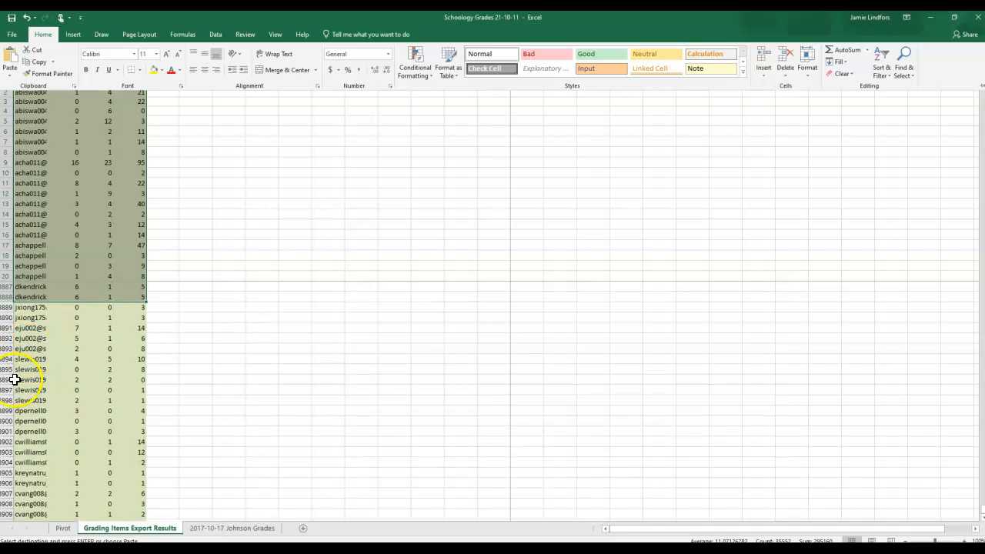
{"action": "scroll", "coordinate": [24, 392], "scroll_direction": "up", "scroll_amount": 2}
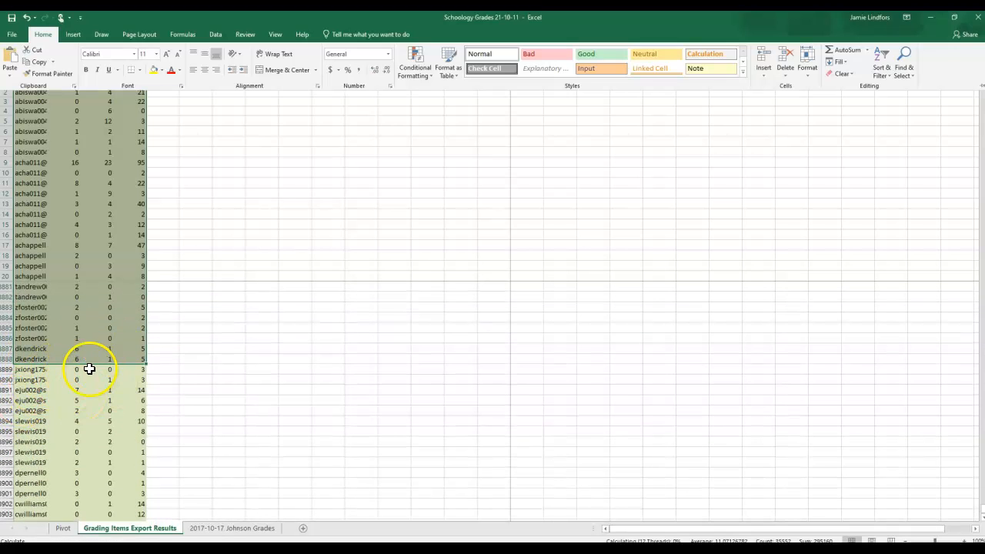
{"action": "key", "text": "ctrl+c"}
{"action": "left_click_drag", "start_coordinate": [27, 370], "coordinate": [132, 532]}
{"action": "key", "text": "Delete"}
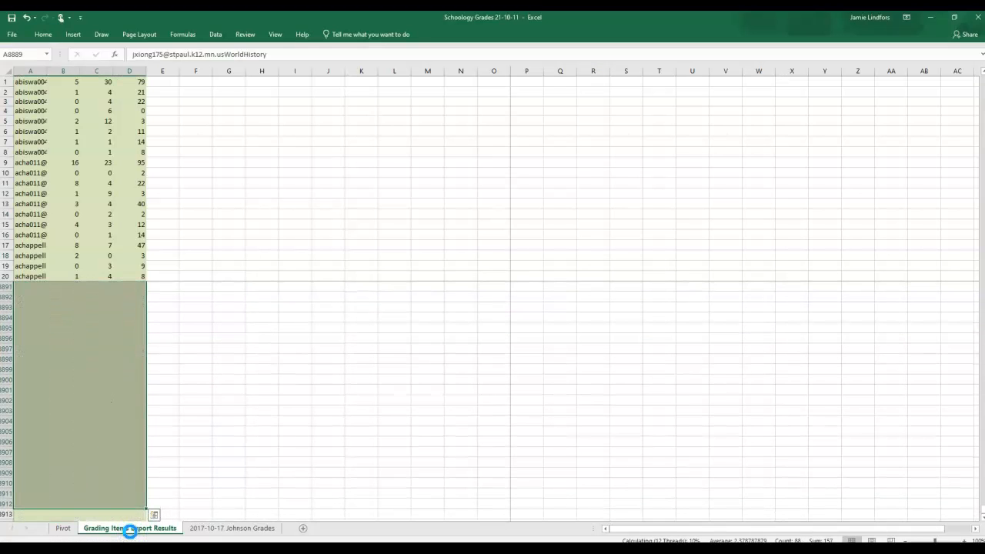
{"action": "scroll", "coordinate": [36, 369], "scroll_direction": "up", "scroll_amount": 4}
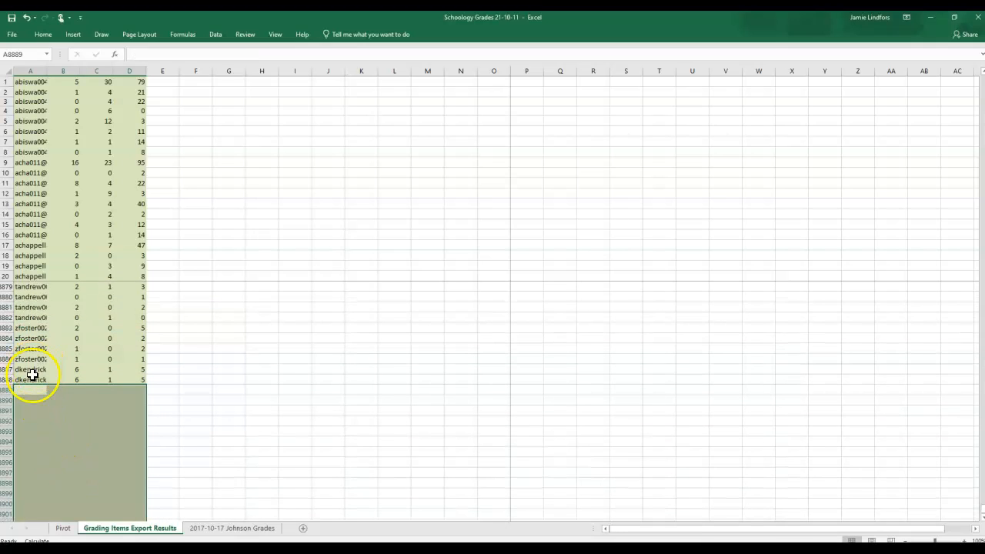
Step: Save the workbook as Schoology Grades 21-10-18 in the Johnson Grades folder
{"action": "left_click", "coordinate": [12, 35]}
{"action": "left_click", "coordinate": [21, 136]}
{"action": "left_click", "coordinate": [102, 243]}
{"action": "left_click", "coordinate": [153, 218]}
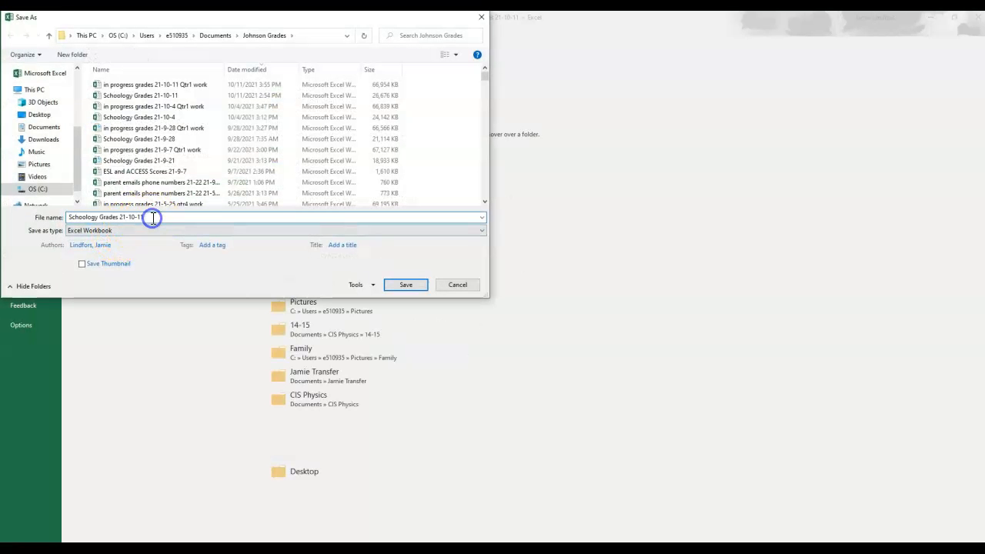
{"action": "key", "text": "BackSpace"}
{"action": "type", "text": "8"}
{"action": "key", "text": "Return"}
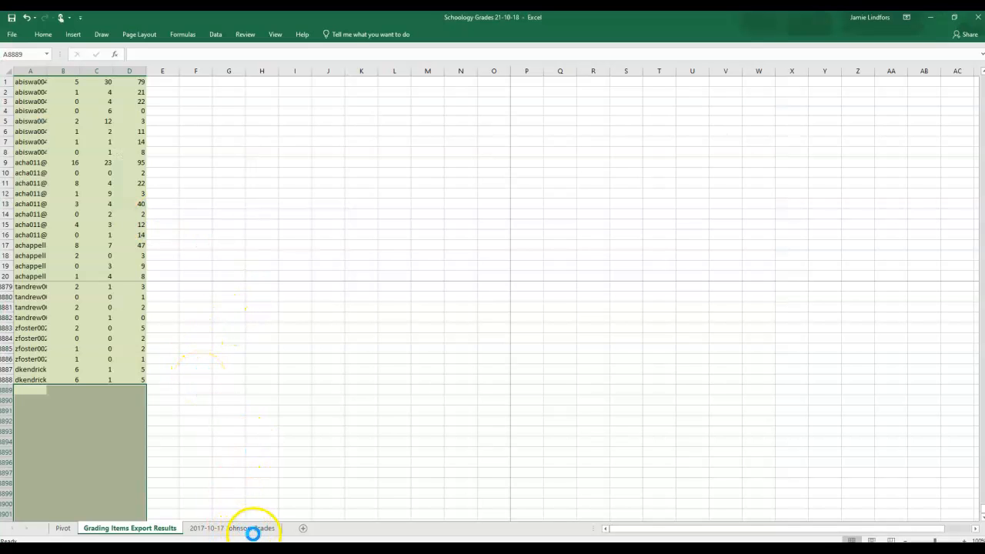
Step: Close the Schoology Grading Items workbook without saving and show the 2017-10-17 Johnson Grades sheet of Schoology Grades 21-10-18
{"action": "left_click", "coordinate": [263, 550]}
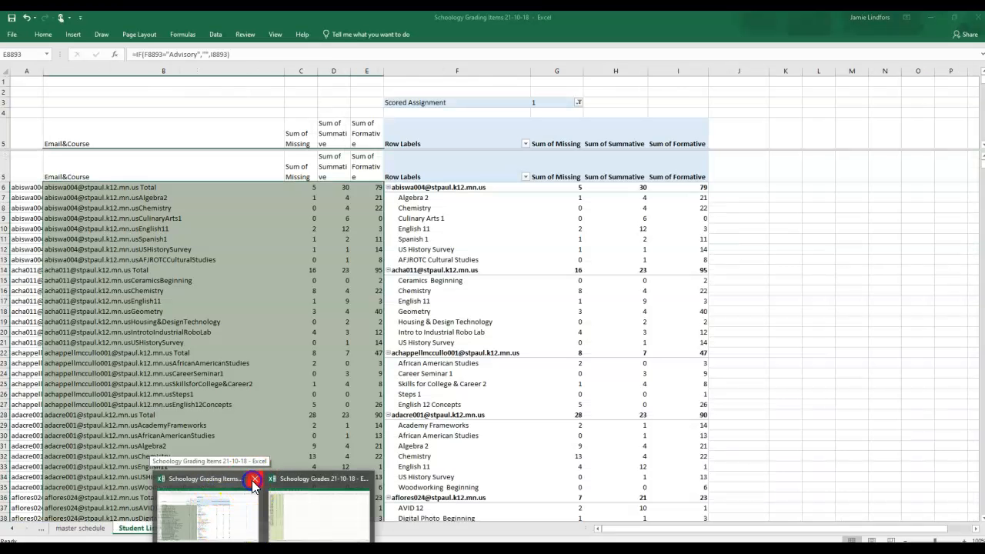
{"action": "left_click", "coordinate": [254, 479]}
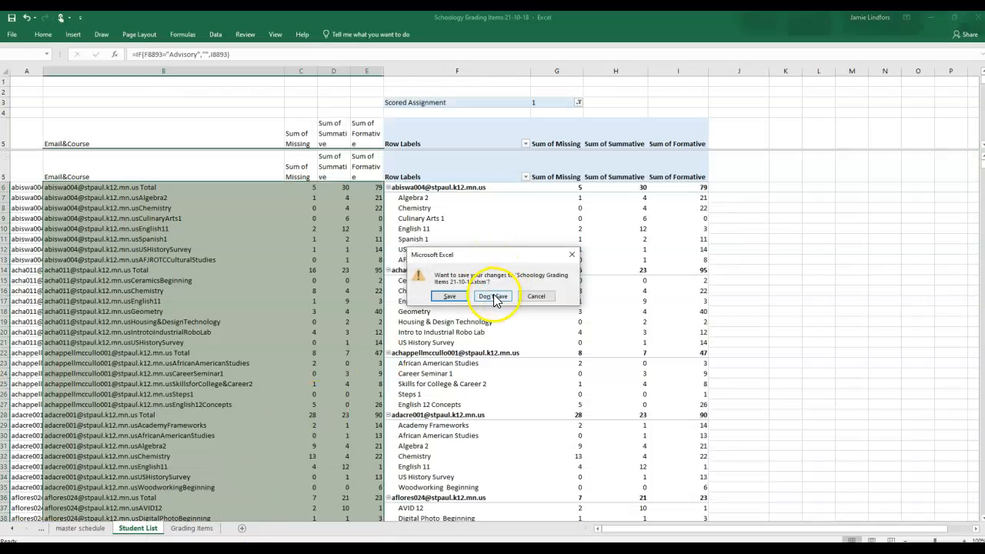
{"action": "left_click", "coordinate": [493, 297]}
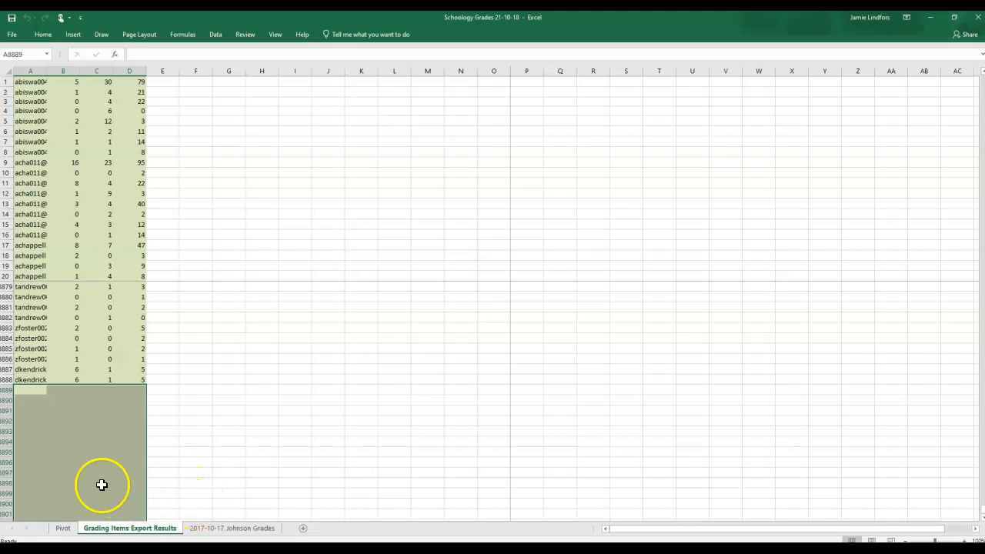
{"action": "left_click", "coordinate": [204, 528]}
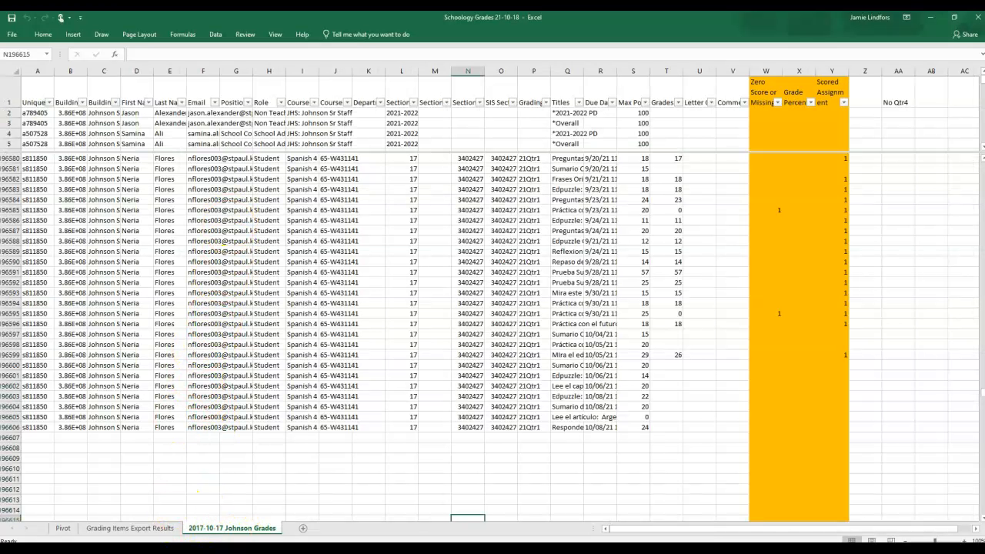
Step: Switch to Schoology in Chrome and download 2021-10-18 Johnson Grades.csv.zip from the 2021-2022 Grade Reports folder into Downloads
{"action": "key", "text": "alt+Tab"}
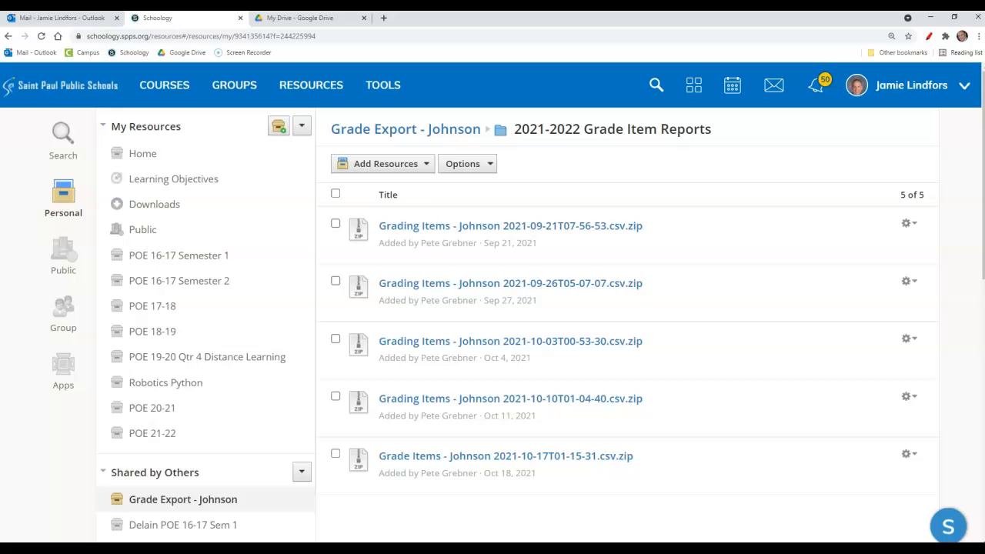
{"action": "left_click", "coordinate": [413, 132]}
{"action": "left_click", "coordinate": [413, 227]}
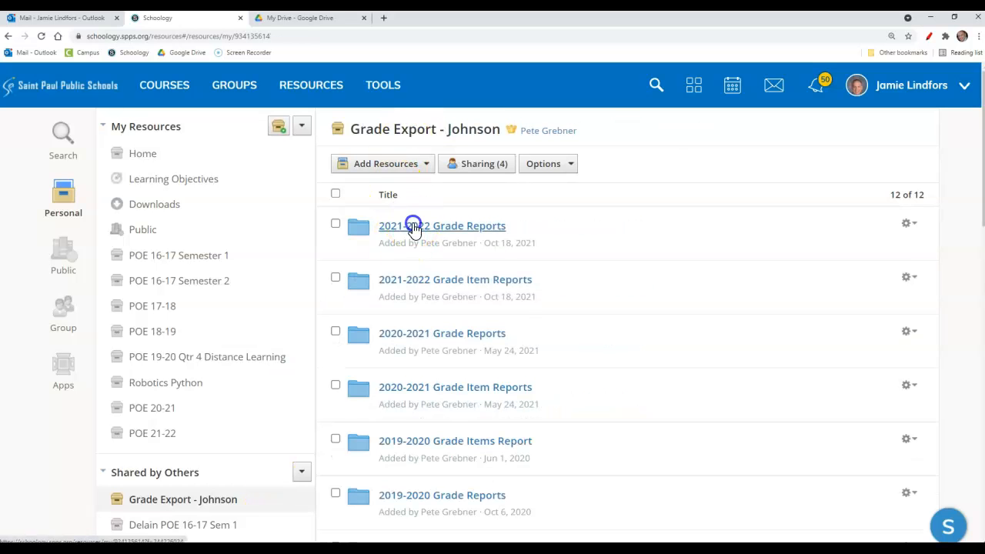
{"action": "left_click", "coordinate": [413, 458]}
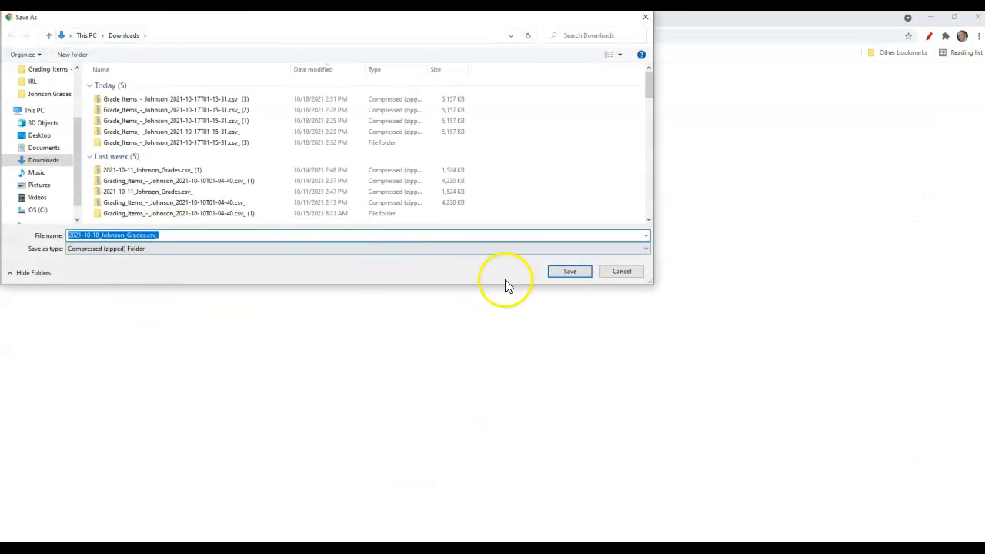
{"action": "left_click", "coordinate": [570, 270]}
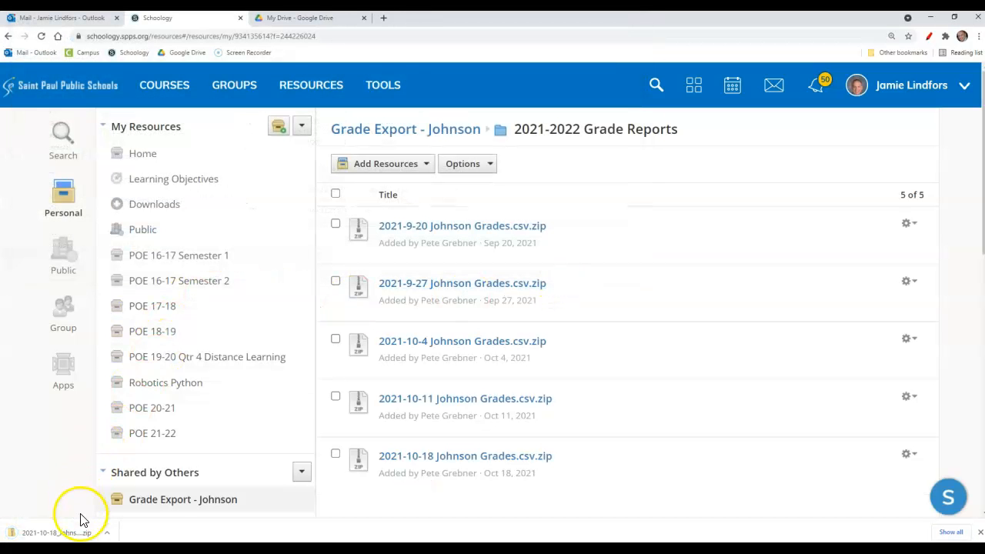
Step: Open the downloaded 2021-10-18 Johnson Grades zip file and open the CSV inside it in Excel
{"action": "left_click", "coordinate": [76, 534]}
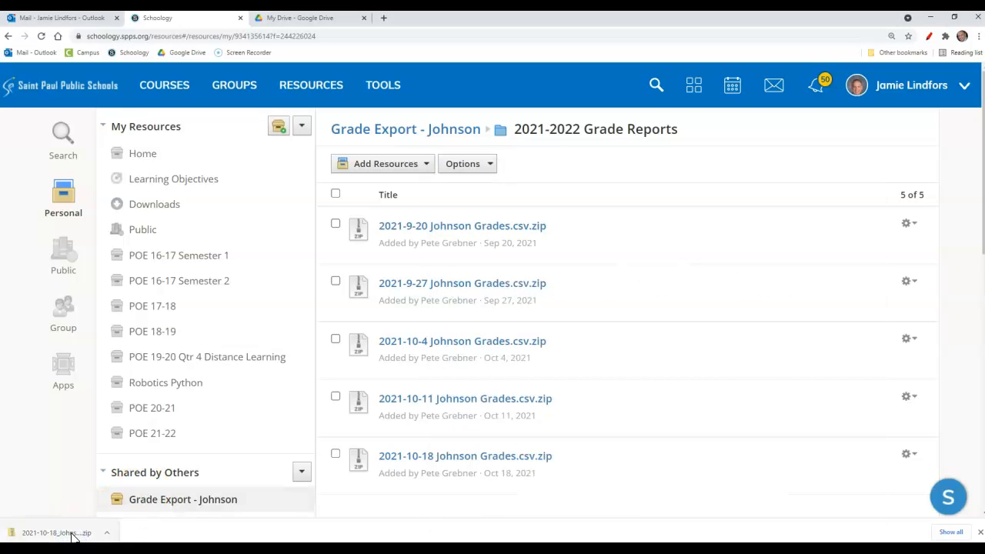
{"action": "left_click", "coordinate": [110, 532]}
{"action": "left_click", "coordinate": [110, 498]}
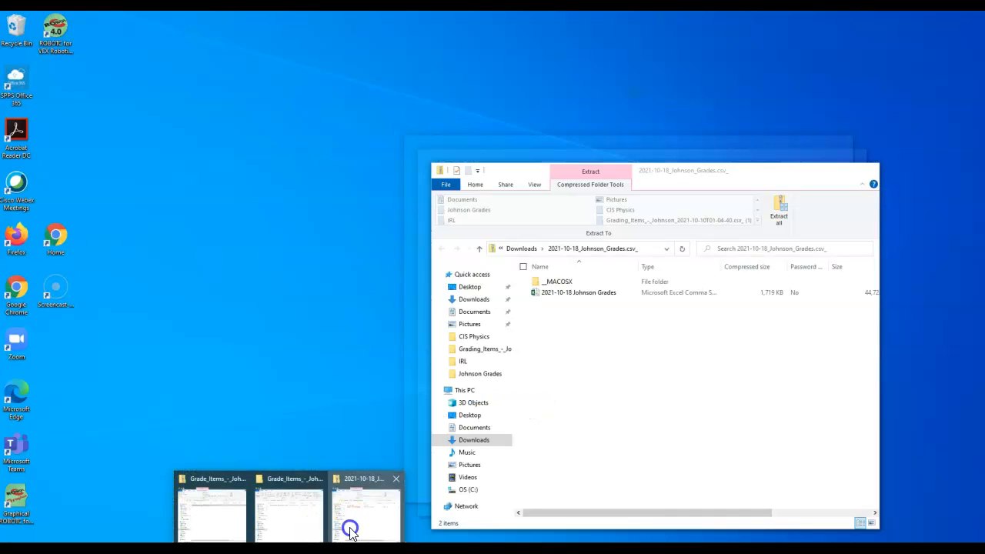
{"action": "left_click", "coordinate": [350, 531]}
{"action": "left_click", "coordinate": [585, 295]}
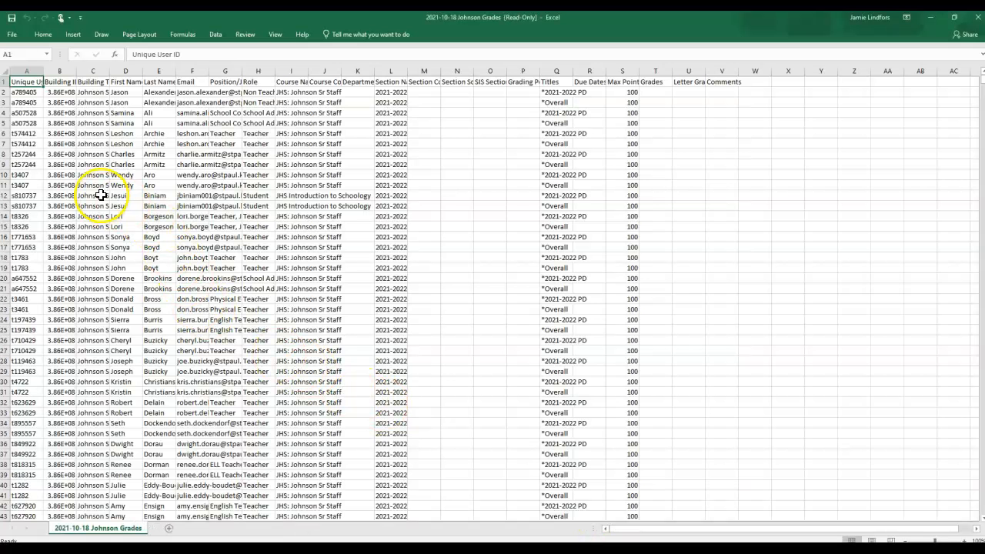
Step: Copy all data, including the header row, from columns A through V of the 2021-10-18 Johnson Grades export
{"action": "key", "text": "ctrl+Down"}
{"action": "key", "text": "Down"}
{"action": "key", "text": "Down"}
{"action": "key", "text": "Down"}
{"action": "key", "text": "Down"}
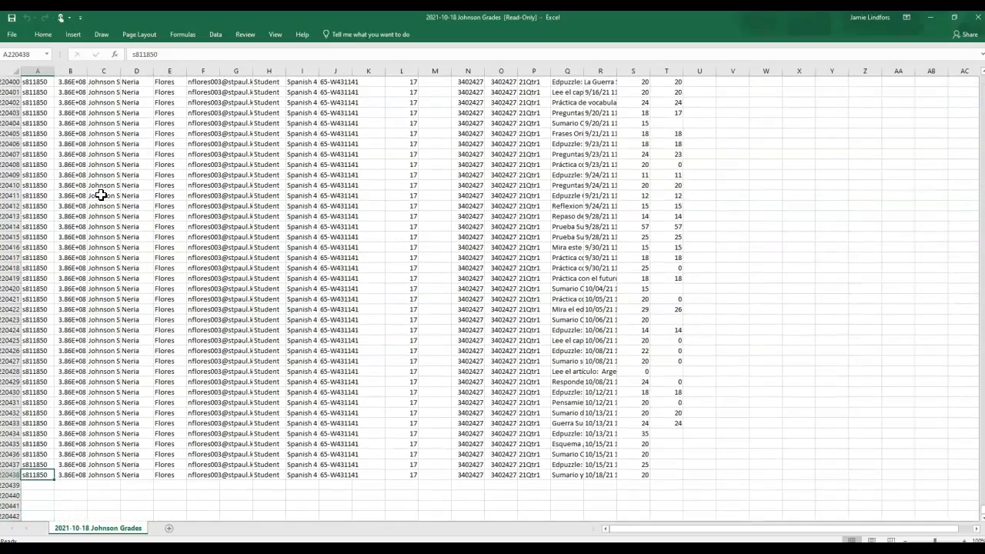
{"action": "key", "text": "ctrl+shift+Up"}
{"action": "key", "text": "shift+Right"}
{"action": "key", "text": "shift+Right"}
{"action": "key", "text": "shift+Right"}
{"action": "key", "text": "shift+Right"}
{"action": "key", "text": "shift+Right"}
{"action": "key", "text": "shift+Right"}
{"action": "key", "text": "shift+Right"}
{"action": "key", "text": "shift+Right"}
{"action": "key", "text": "shift+Right"}
{"action": "key", "text": "shift+Right"}
{"action": "key", "text": "shift+Right"}
{"action": "key", "text": "shift+Right"}
{"action": "key", "text": "shift+Right"}
{"action": "key", "text": "shift+Right"}
{"action": "key", "text": "shift+Right"}
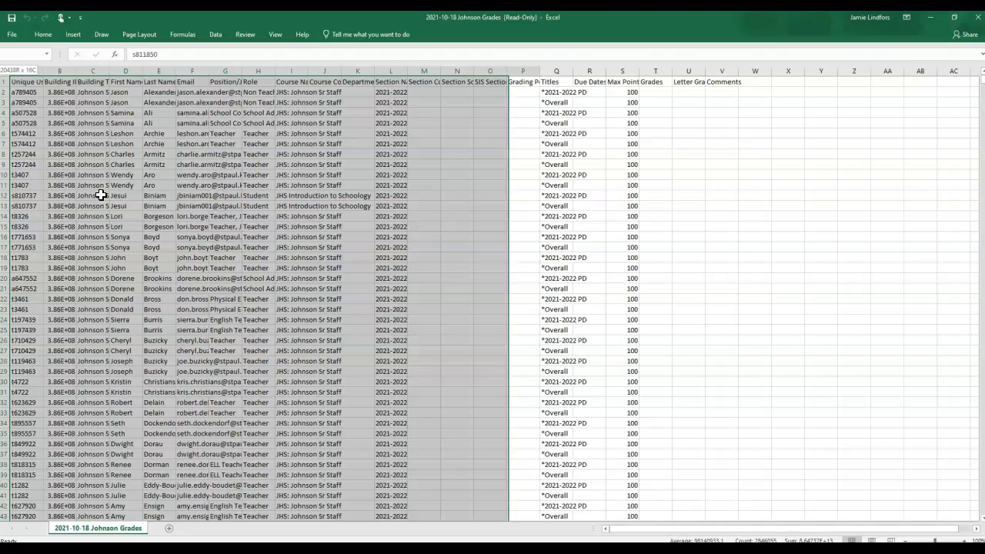
{"action": "key", "text": "shift+Right"}
{"action": "key", "text": "shift+Right"}
{"action": "key", "text": "shift+Right"}
{"action": "key", "text": "shift+Right"}
{"action": "key", "text": "shift+Right"}
{"action": "key", "text": "shift+Right"}
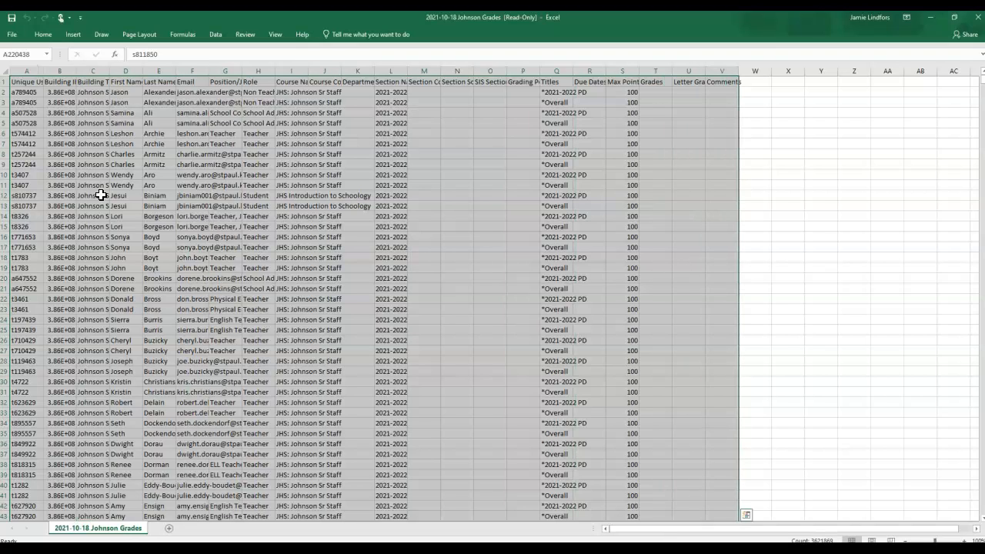
{"action": "key", "text": "ctrl+c"}
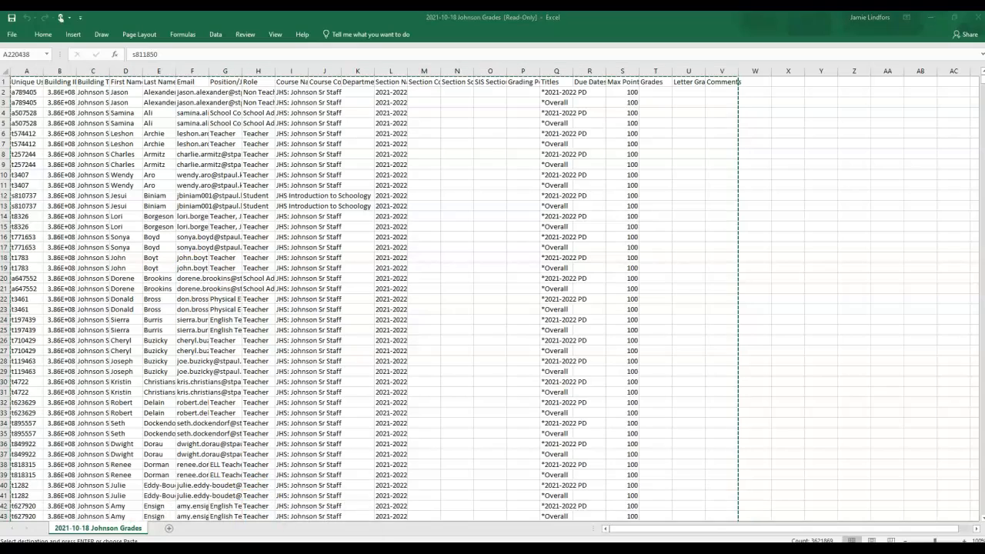
Step: Switch to the Schoology Grades 21-10-18 workbook and paste the export over the old data starting at cell A1
{"action": "left_click", "coordinate": [217, 504]}
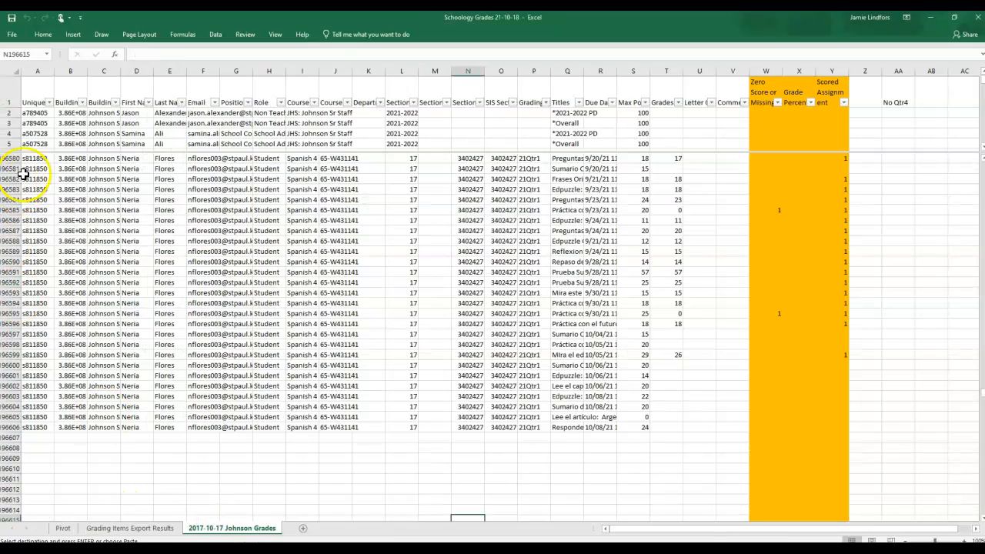
{"action": "scroll", "coordinate": [49, 298], "scroll_direction": "down", "scroll_amount": 4}
{"action": "scroll", "coordinate": [48, 303], "scroll_direction": "up", "scroll_amount": 5}
{"action": "scroll", "coordinate": [48, 303], "scroll_direction": "down", "scroll_amount": 2}
{"action": "left_click", "coordinate": [36, 95]}
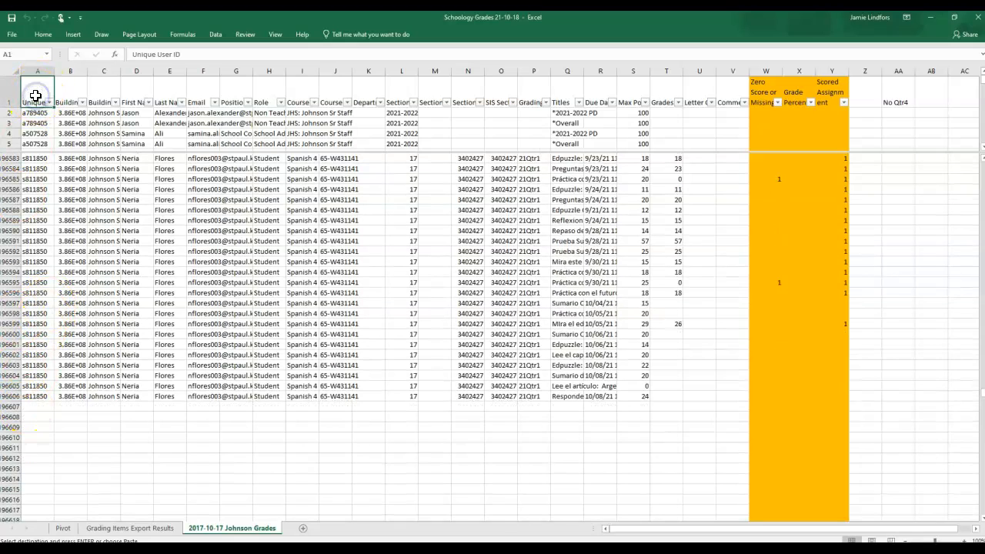
{"action": "key", "text": "ctrl+v"}
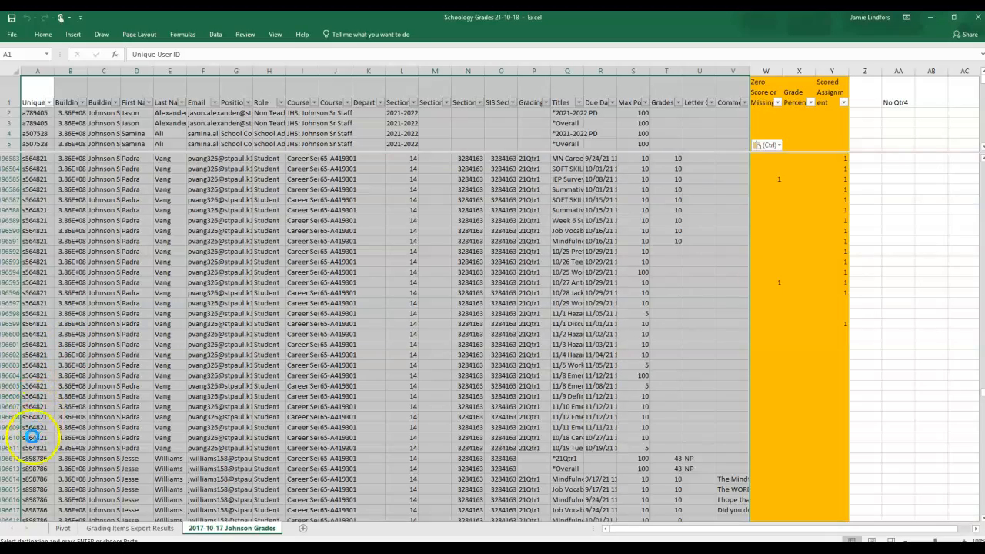
Step: Check whether the orange formula columns extend to the last row of the pasted data
{"action": "left_click", "coordinate": [34, 429]}
{"action": "key", "text": "ctrl+Down"}
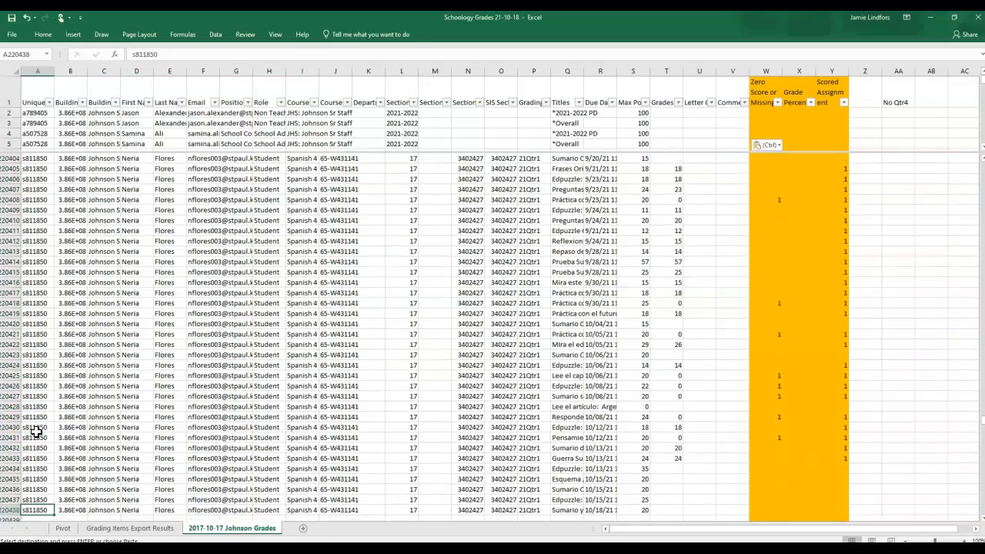
{"action": "key", "text": "Right"}
{"action": "key", "text": "Right"}
{"action": "key", "text": "Right"}
{"action": "key", "text": "Right"}
{"action": "key", "text": "Right"}
{"action": "key", "text": "Right"}
{"action": "key", "text": "Right"}
{"action": "key", "text": "Right"}
{"action": "key", "text": "Right"}
{"action": "key", "text": "Right"}
{"action": "key", "text": "Right"}
{"action": "key", "text": "Right"}
{"action": "key", "text": "Right"}
{"action": "key", "text": "Right"}
{"action": "key", "text": "Right"}
{"action": "key", "text": "Right"}
{"action": "key", "text": "Right"}
{"action": "key", "text": "Right"}
{"action": "key", "text": "Right"}
{"action": "key", "text": "Right"}
{"action": "key", "text": "Right"}
{"action": "key", "text": "Right"}
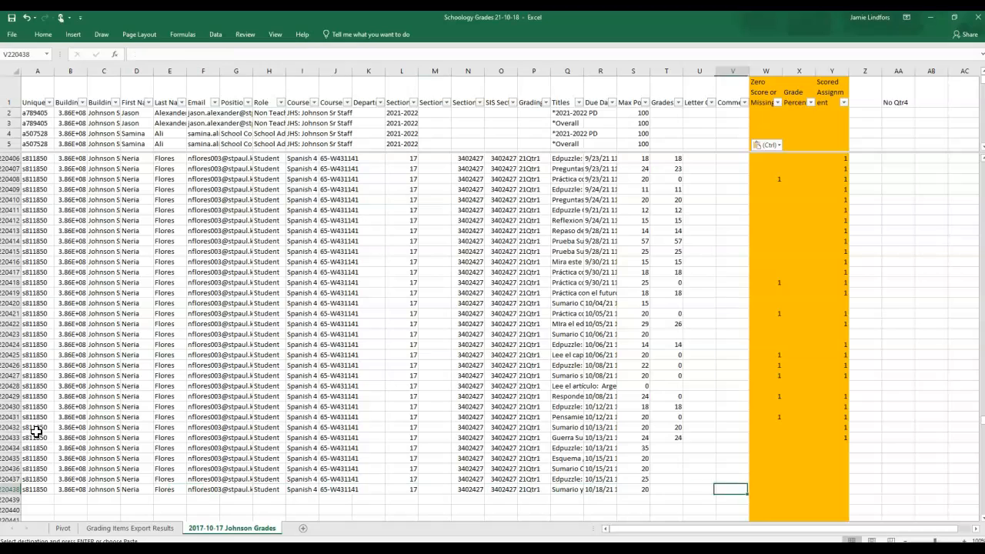
{"action": "key", "text": "Right"}
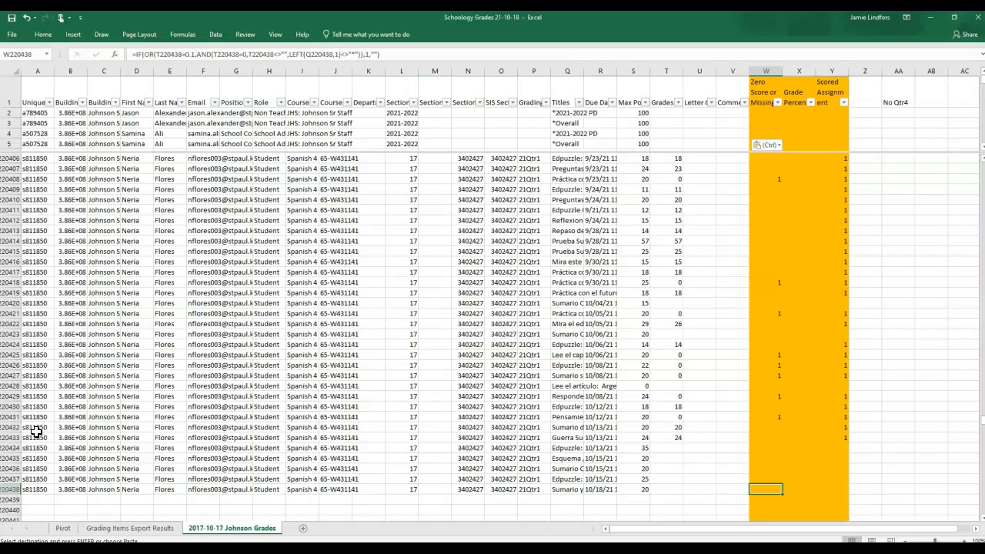
Step: Examine the row 2 formulas in the Zero Score or Missing, Grade Percent and Scored Assignment columns, including the quarter reference
{"action": "key", "text": "ctrl+Up"}
{"action": "key", "text": "Down"}
{"action": "key", "text": "Right"}
{"action": "key", "text": "ctrl+Down"}
{"action": "key", "text": "ctrl+Up"}
{"action": "key", "text": "Down"}
{"action": "key", "text": "Down"}
{"action": "key", "text": "Down"}
{"action": "key", "text": "Down"}
{"action": "key", "text": "Down"}
{"action": "key", "text": "ctrl+Up"}
{"action": "key", "text": "Down"}
{"action": "key", "text": "Left"}
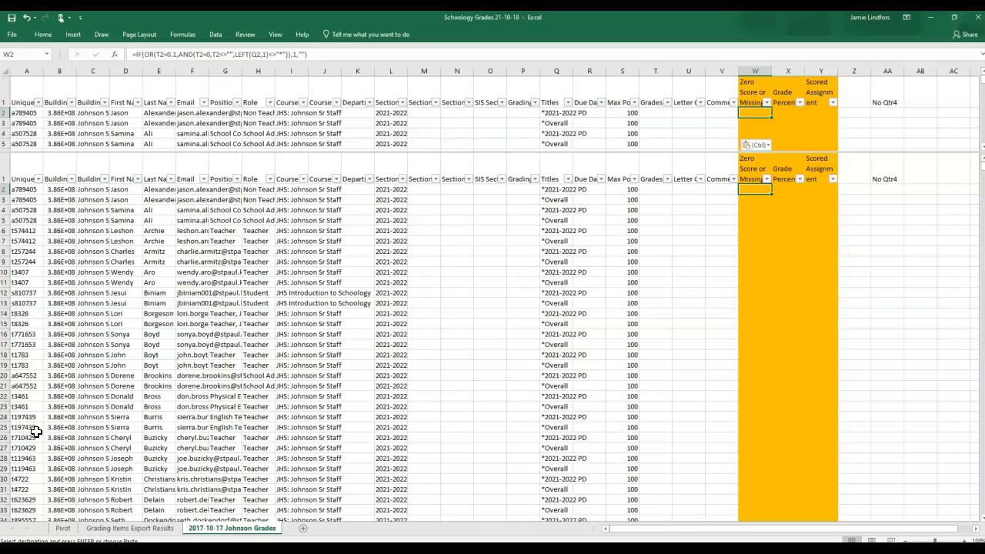
{"action": "key", "text": "Right"}
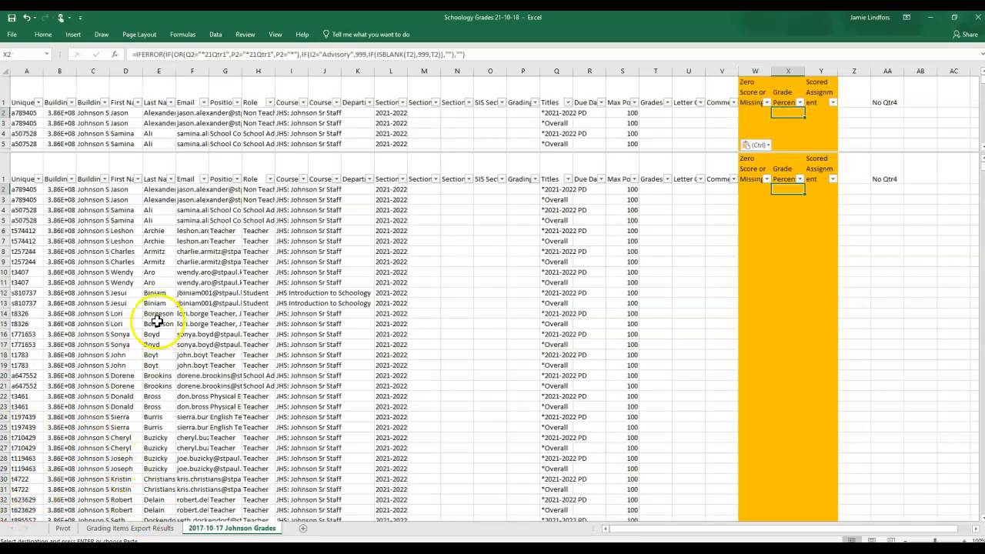
{"action": "left_click", "coordinate": [222, 55]}
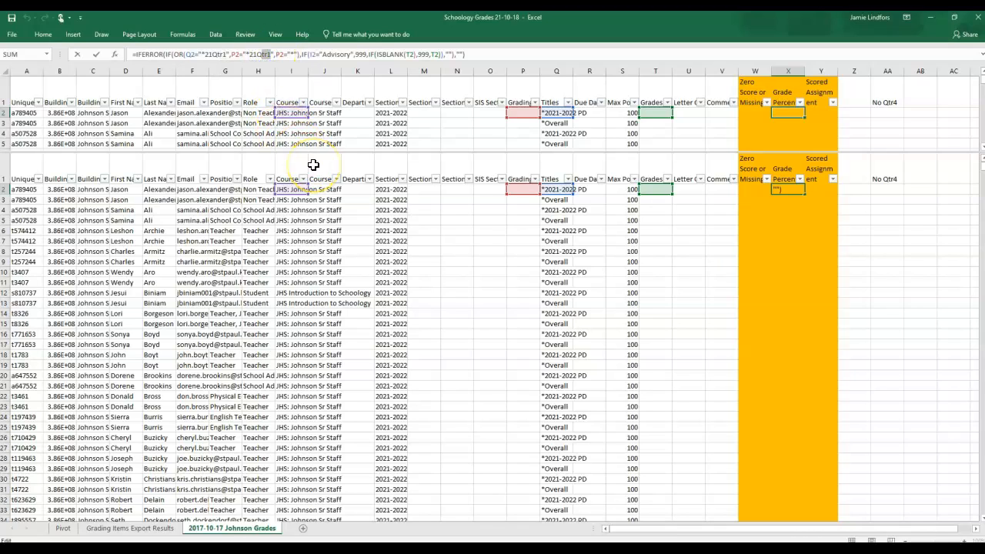
{"action": "key", "text": "Return"}
{"action": "key", "text": "Up"}
{"action": "key", "text": "Right"}
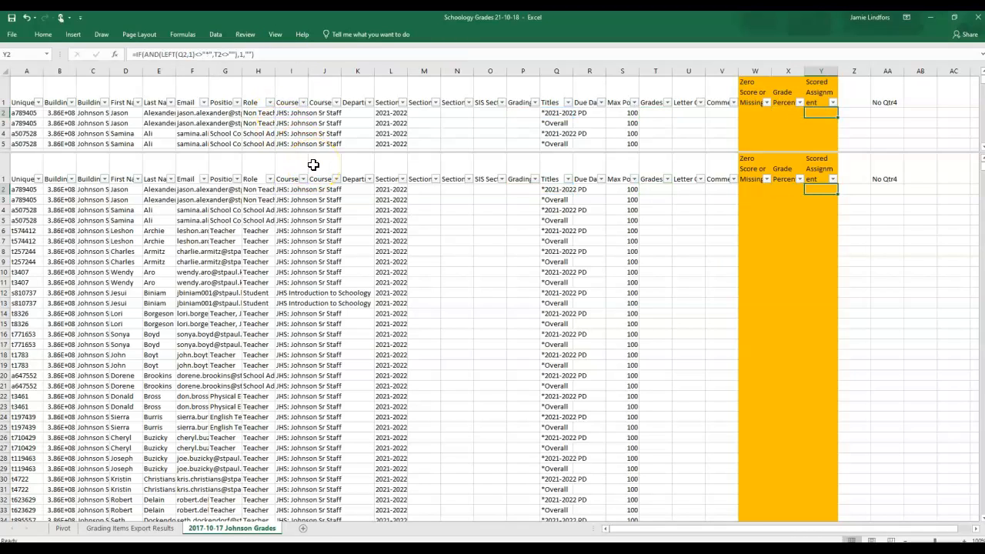
{"action": "key", "text": "Left"}
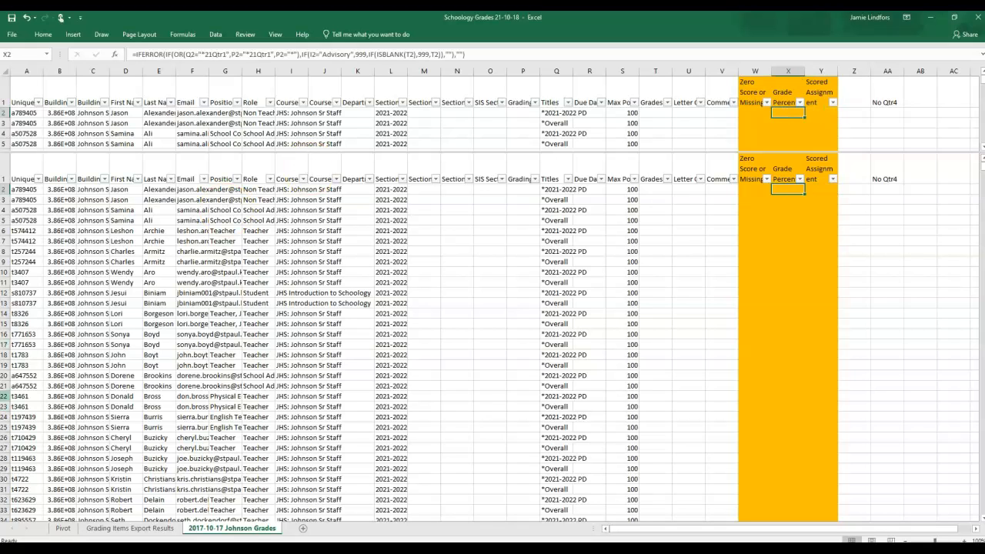
Step: Refresh the pivot table on the Pivot sheet with the newly pasted grade data
{"action": "left_click", "coordinate": [129, 529]}
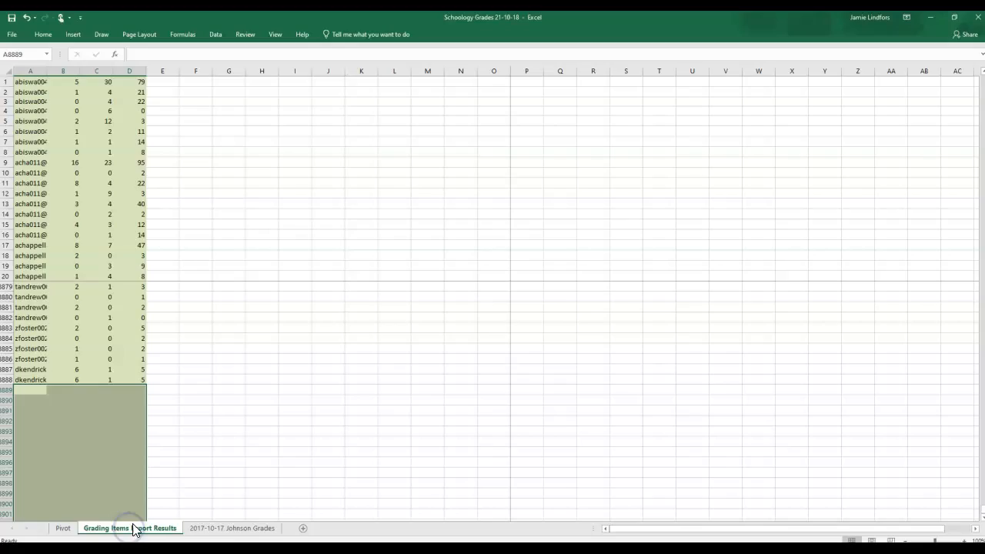
{"action": "left_click", "coordinate": [209, 528]}
{"action": "left_click", "coordinate": [65, 529]}
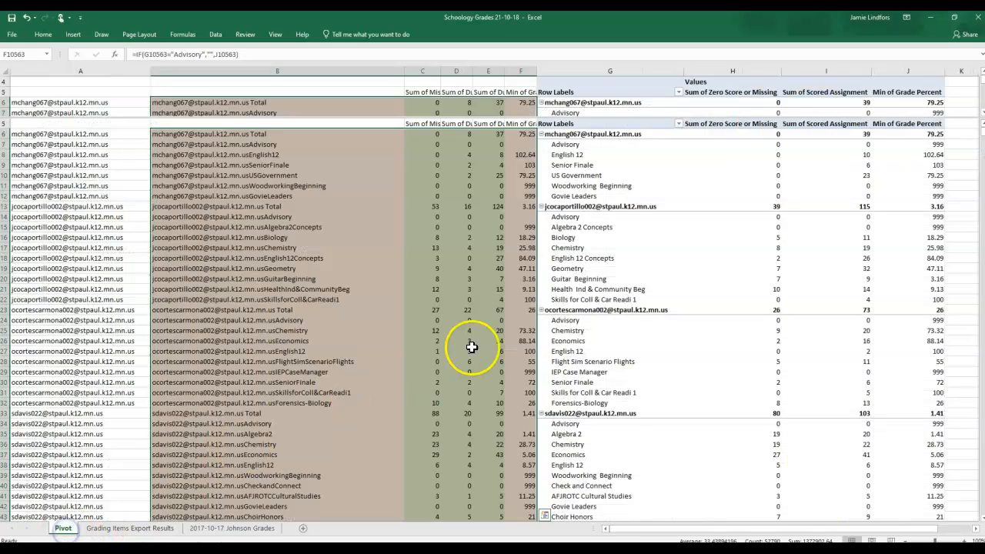
{"action": "left_click", "coordinate": [583, 258]}
{"action": "left_click", "coordinate": [334, 35]}
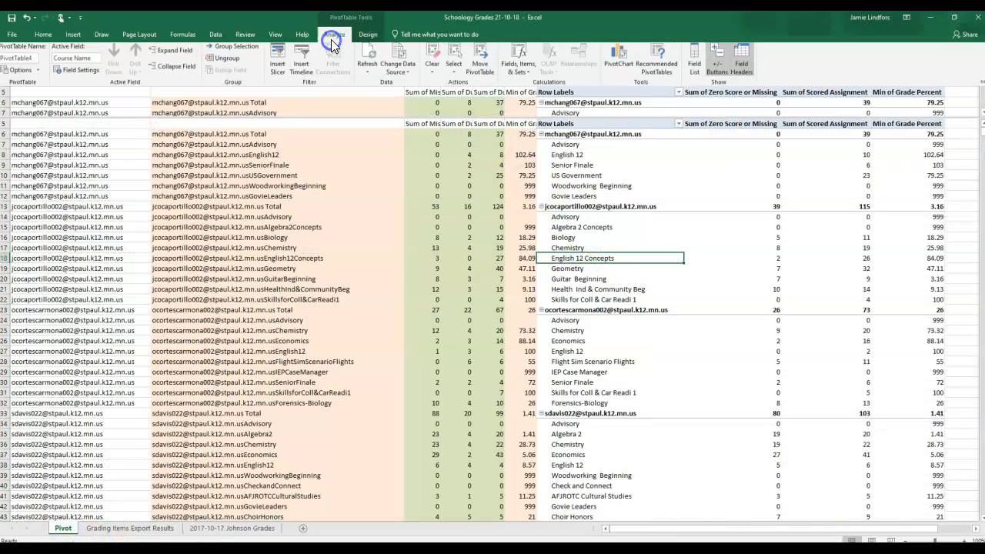
{"action": "left_click", "coordinate": [373, 64]}
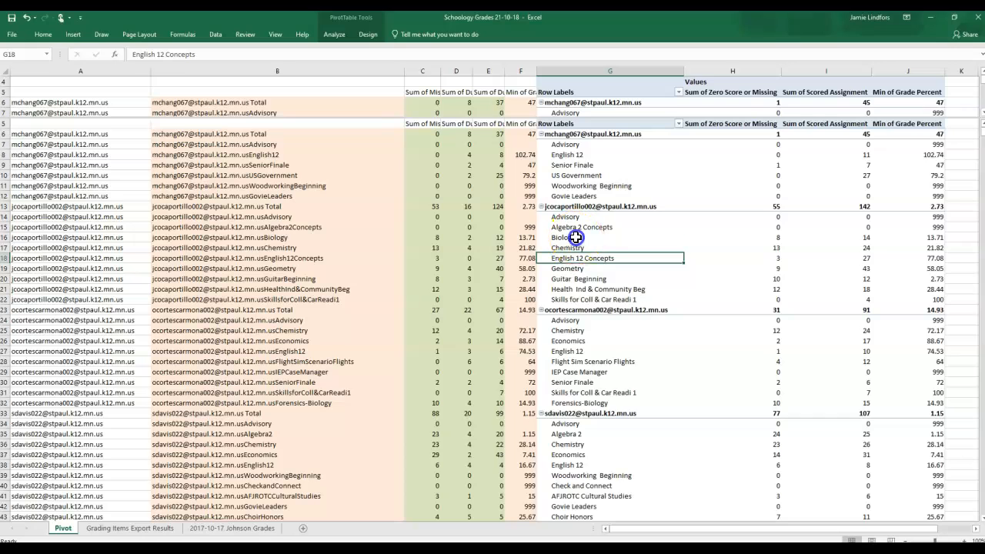
Step: Check that the helper formulas beside the pivot table reach its last row above the Grand Total
{"action": "left_click", "coordinate": [575, 238]}
{"action": "key", "text": "ctrl+Down"}
{"action": "key", "text": "Up"}
{"action": "key", "text": "Left"}
{"action": "key", "text": "Left"}
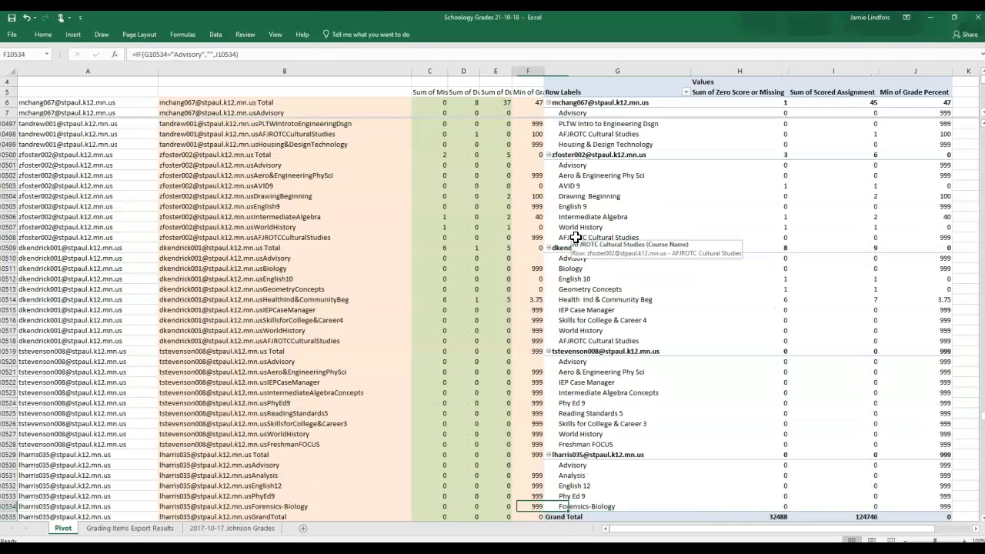
{"action": "key", "text": "Right"}
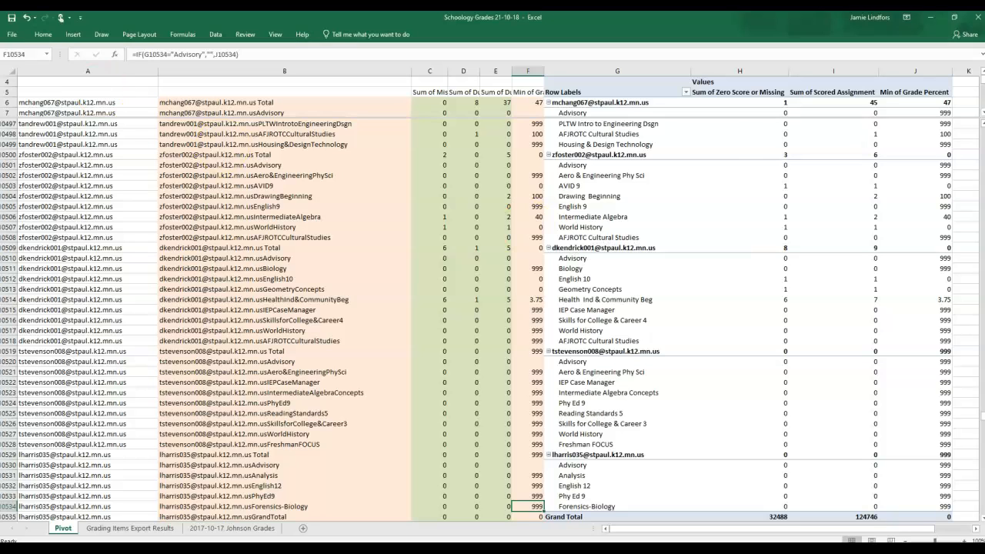
Step: Save the workbook as Schoology Grades 21-10-18 in the Johnson Grades folder, replacing the existing file
{"action": "left_click", "coordinate": [12, 34]}
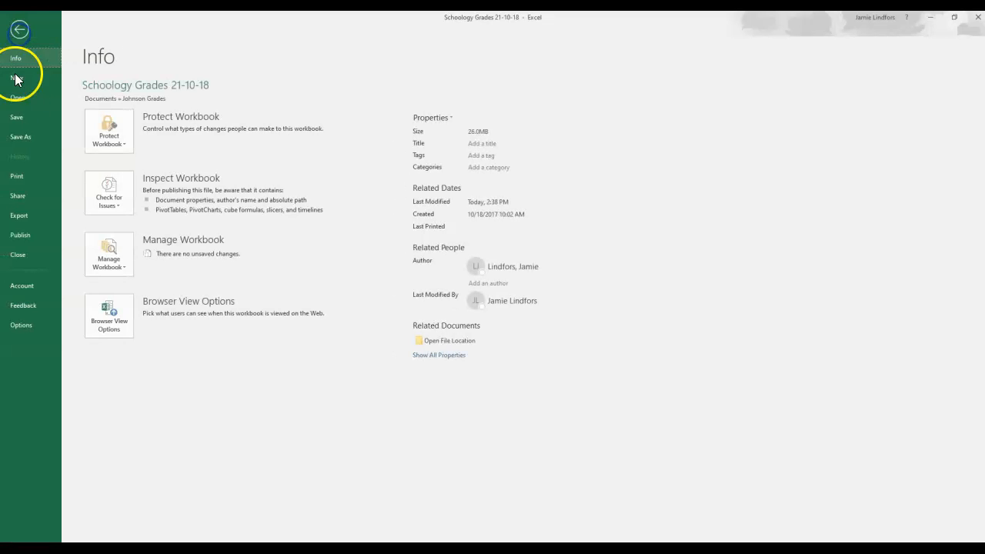
{"action": "left_click", "coordinate": [29, 134]}
{"action": "left_click", "coordinate": [137, 245]}
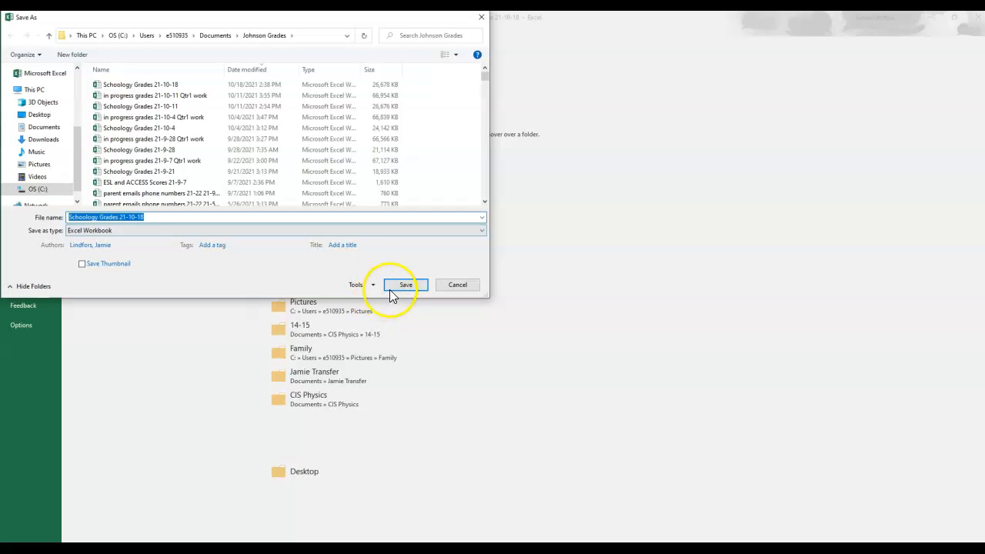
{"action": "left_click", "coordinate": [389, 289]}
{"action": "left_click", "coordinate": [523, 282]}
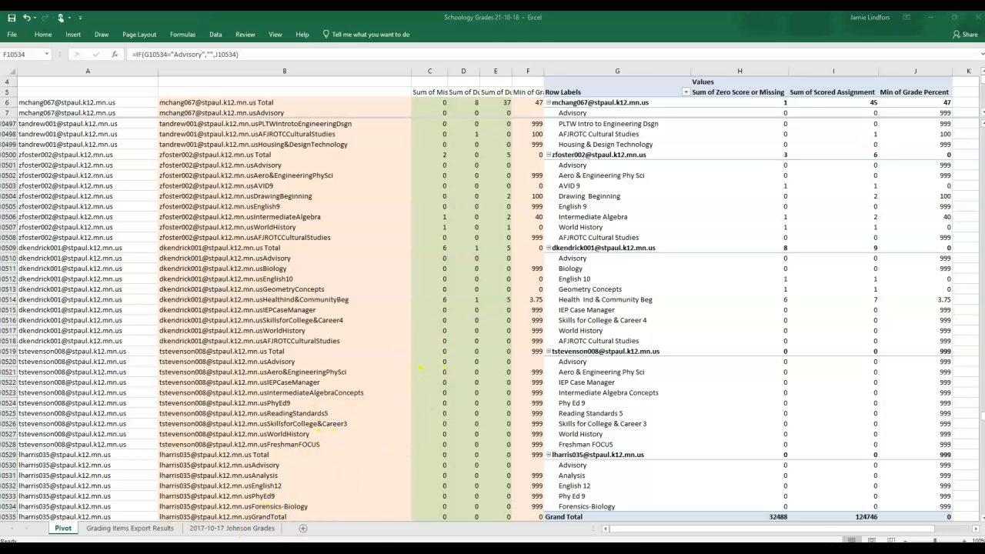
{"action": "mouse_move", "coordinate": [248, 538]}
{"action": "left_click", "coordinate": [253, 482]}
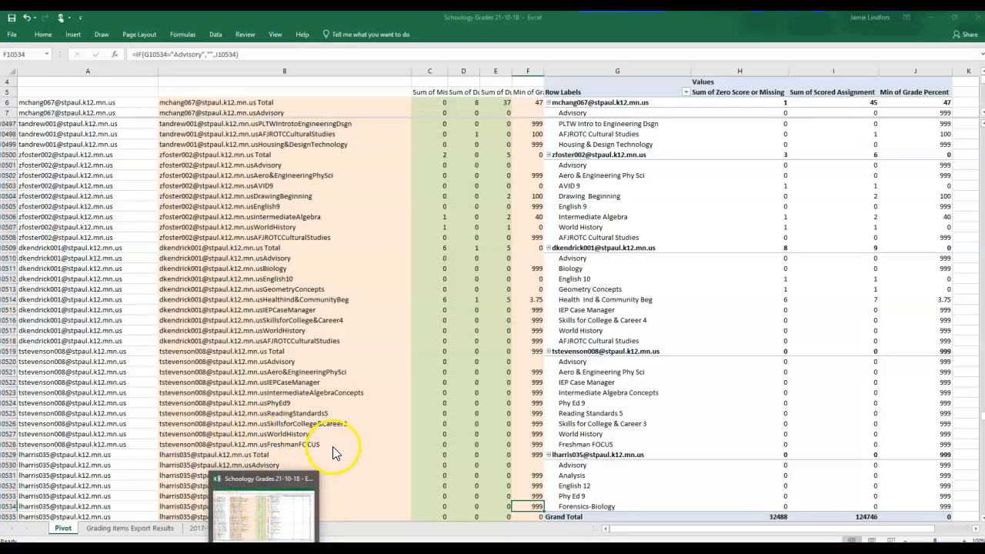
{"action": "scroll", "coordinate": [447, 468], "scroll_direction": "down", "scroll_amount": 2}
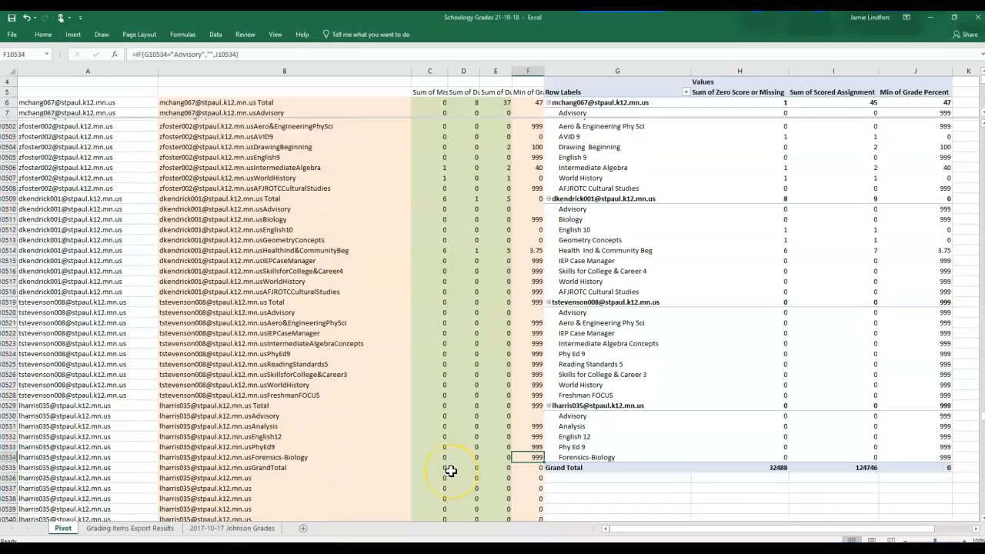
{"action": "scroll", "coordinate": [450, 470], "scroll_direction": "up", "scroll_amount": 1}
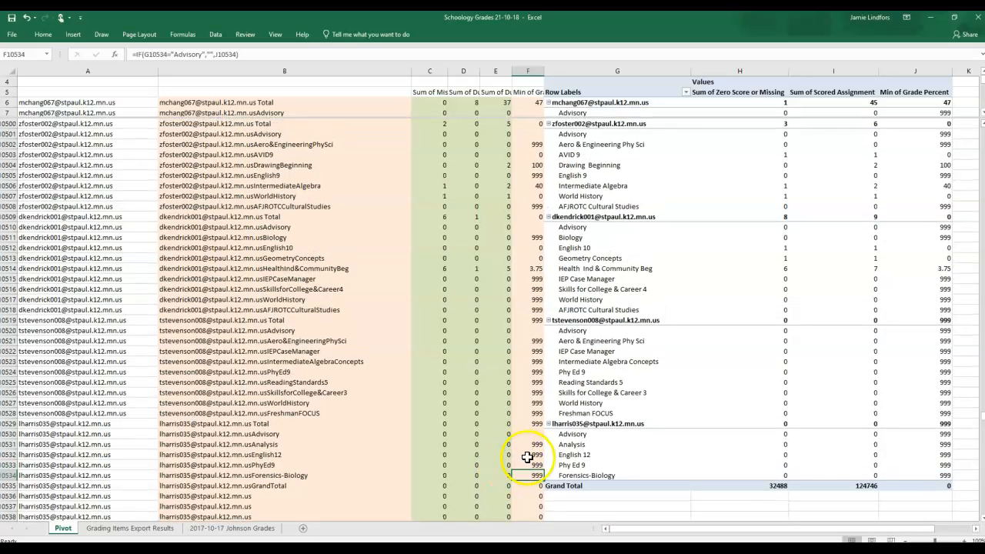
{"action": "left_click_drag", "start_coordinate": [518, 477], "coordinate": [326, 478]}
{"action": "key", "text": "ctrl+shift+Up"}
{"action": "key", "text": "ctrl+q"}
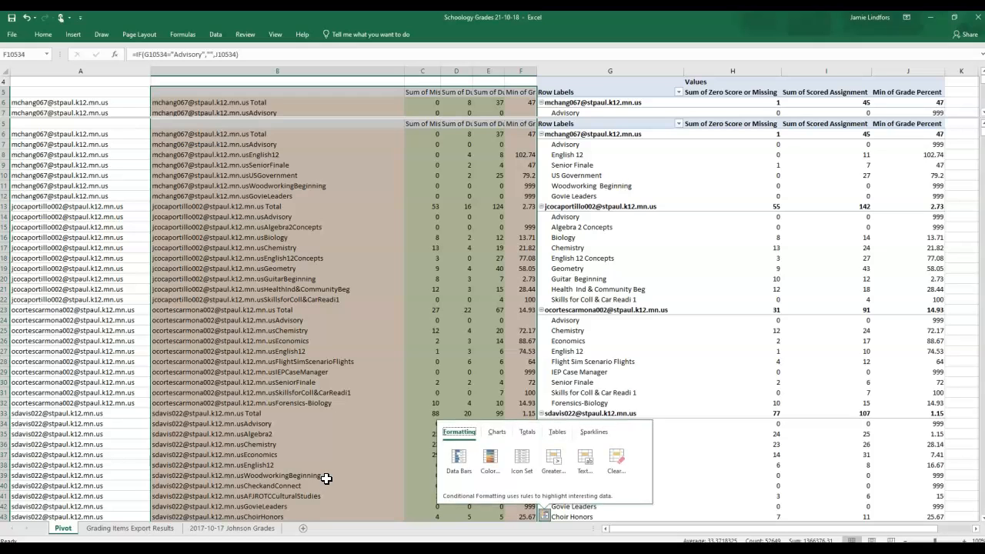
{"action": "left_click", "coordinate": [617, 392]}
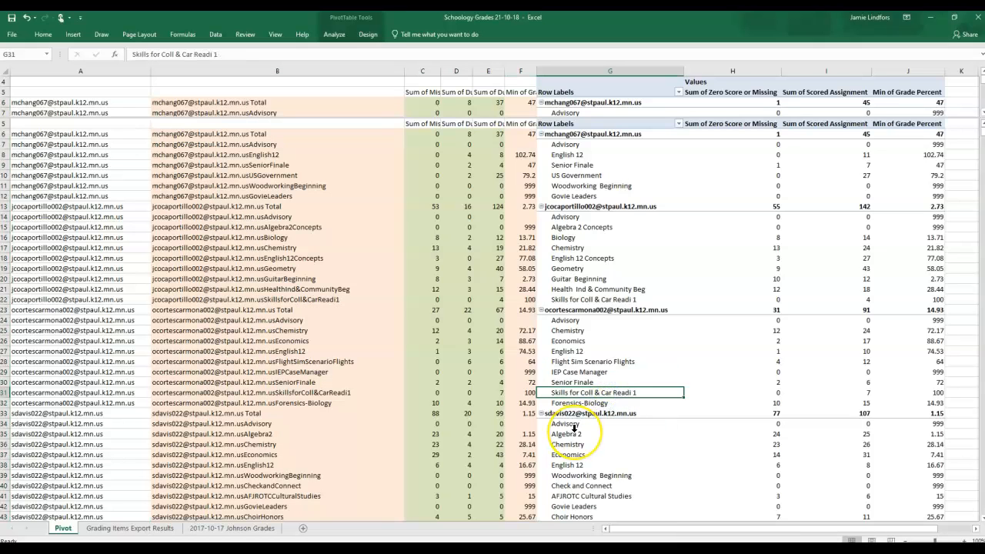
Step: Copy the helper range B6:F10534 on the Pivot sheet, leaving out the header and Grand Total rows
{"action": "key", "text": "ctrl+Down"}
{"action": "key", "text": "Up"}
{"action": "key", "text": "Left"}
{"action": "key", "text": "shift+Left"}
{"action": "key", "text": "shift+Left"}
{"action": "key", "text": "shift+Left"}
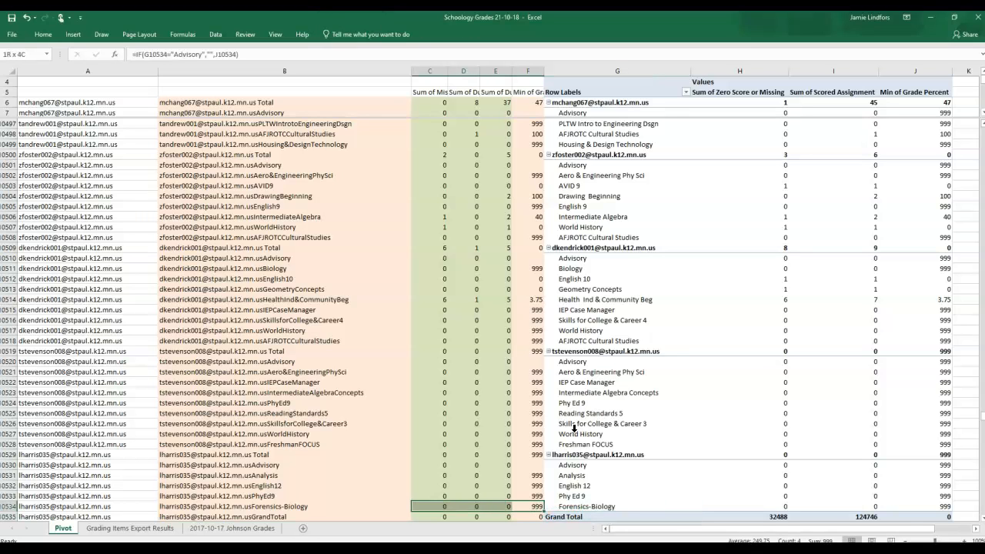
{"action": "key", "text": "shift+Left"}
{"action": "key", "text": "ctrl+shift+Up"}
{"action": "key", "text": "shift+Down"}
{"action": "key", "text": "ctrl+c"}
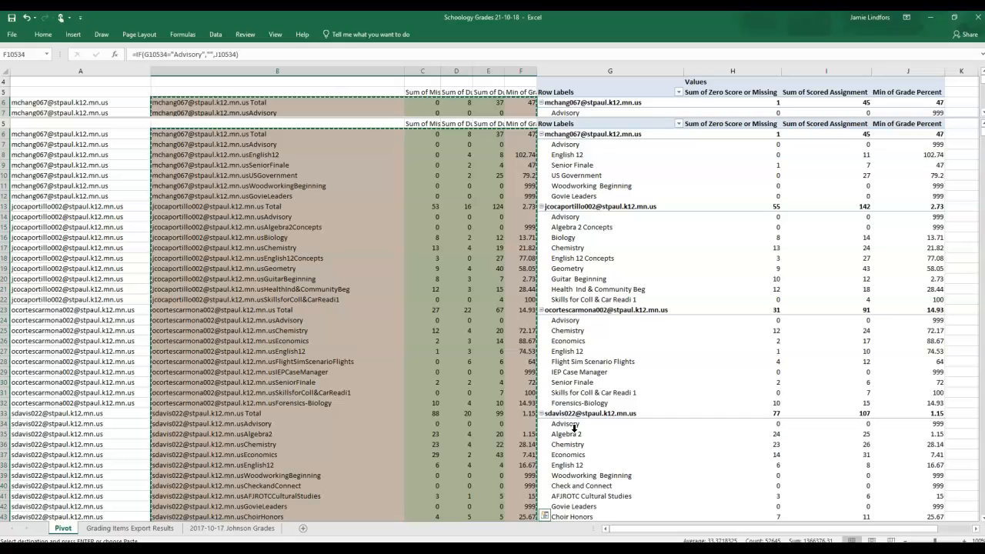